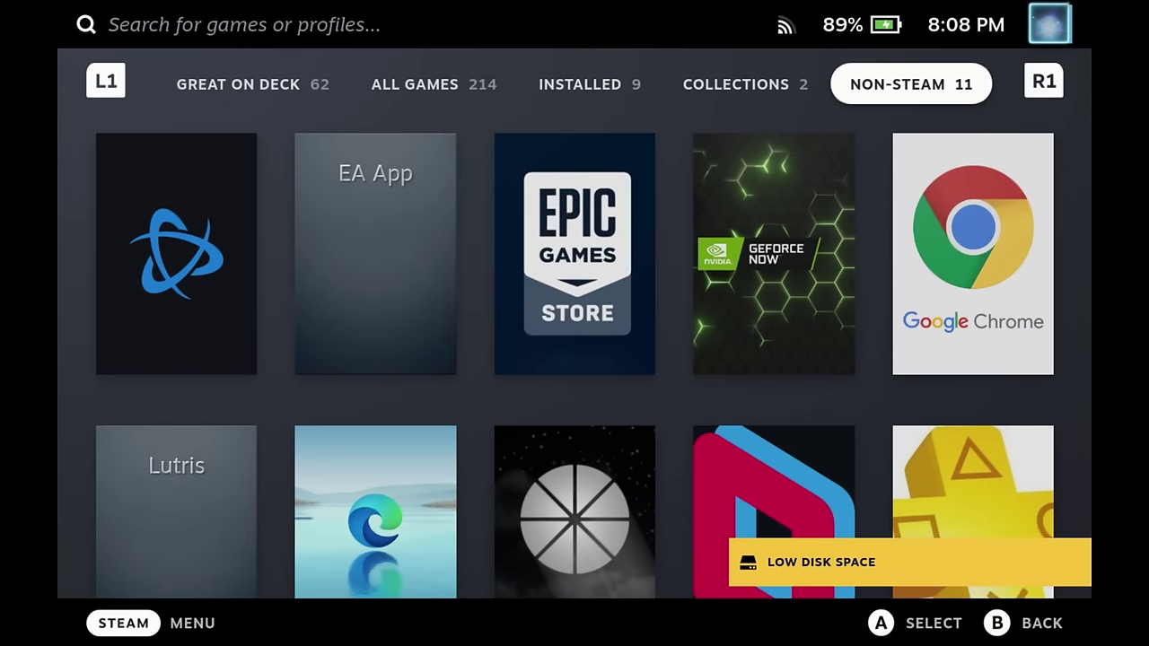
Open system Settings from the Steam menu and move down the categories toward Storage
{"action": "key", "text": "Down"}
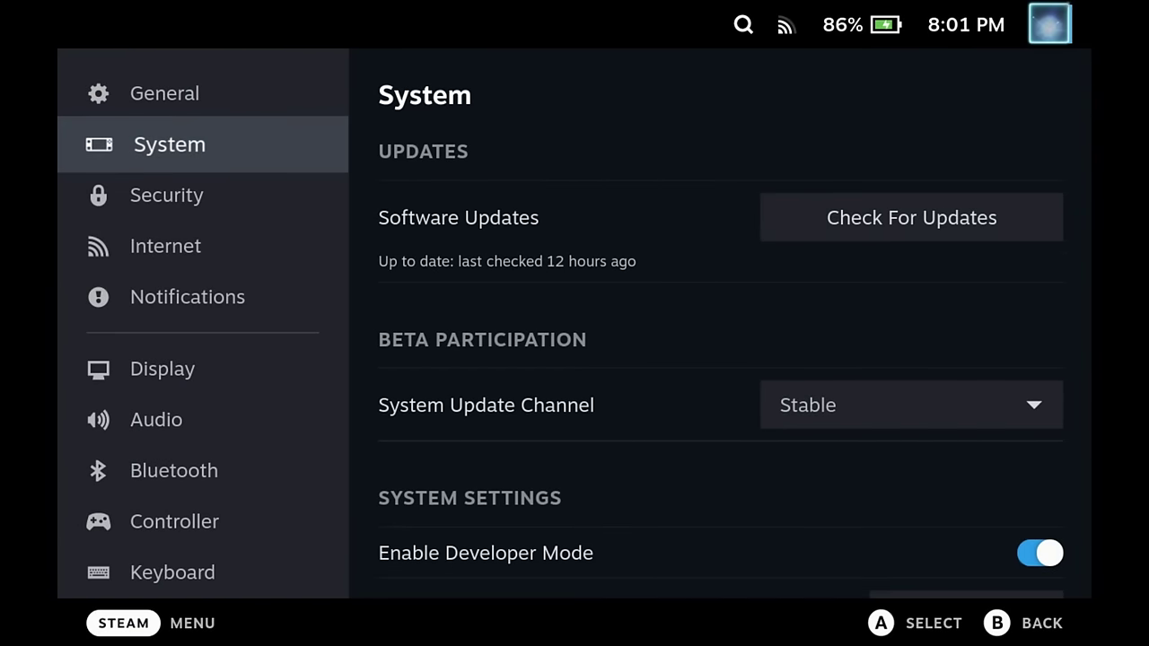
{"action": "key", "text": "Down"}
{"action": "key", "text": "Down"}
{"action": "key", "text": "Down"}
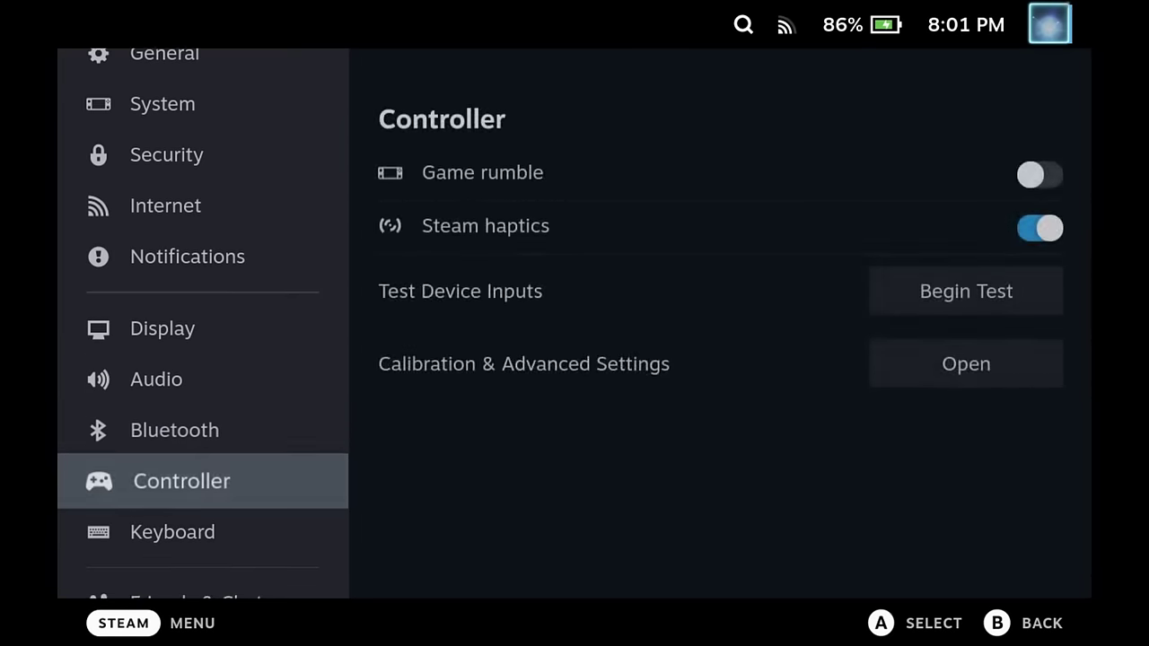
{"action": "key", "text": "Down"}
{"action": "key", "text": "Down"}
{"action": "key", "text": "Down"}
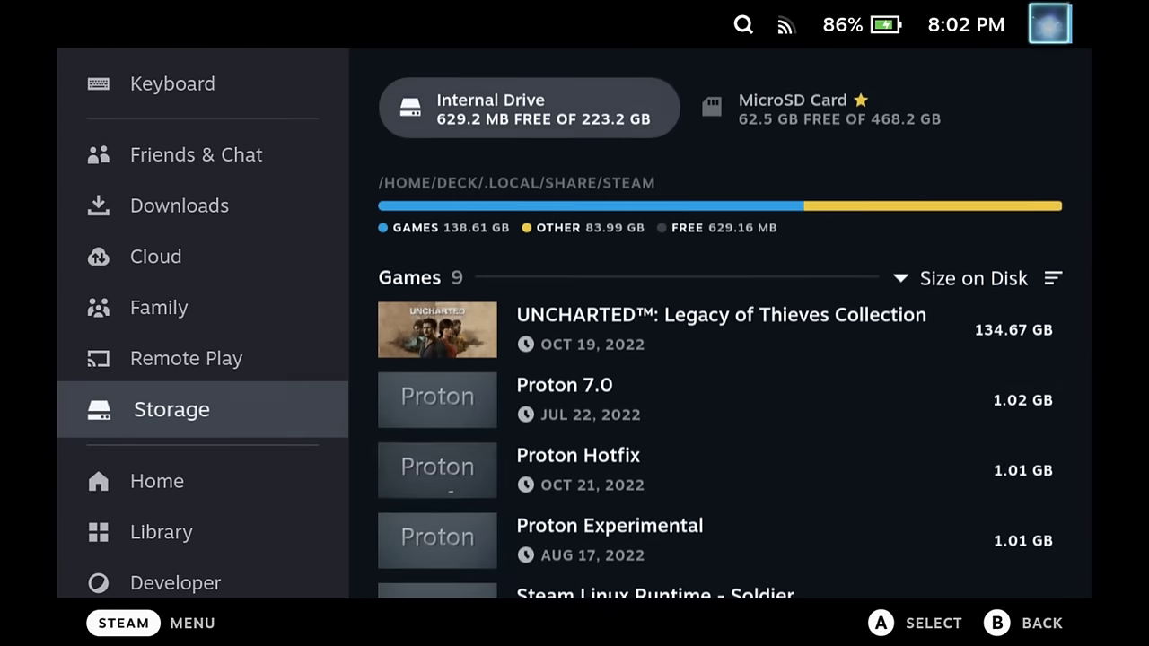
Browse the internal drive's items by size, back up to UNCHARTED and the usage summary
{"action": "key", "text": "Right"}
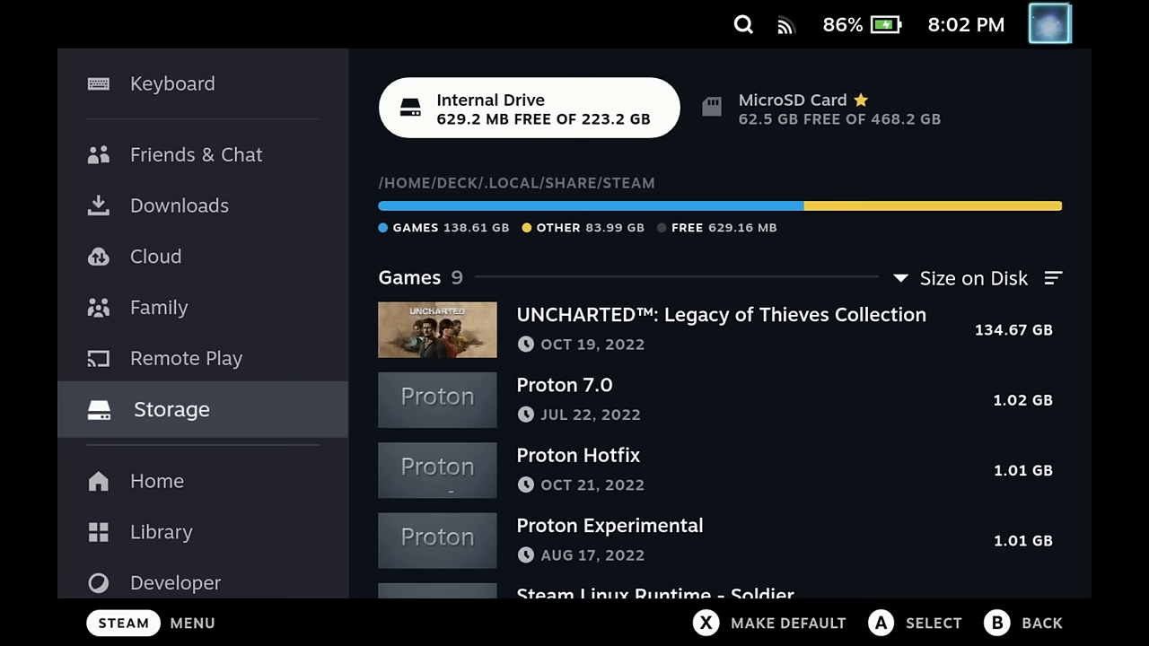
{"action": "key", "text": "Down"}
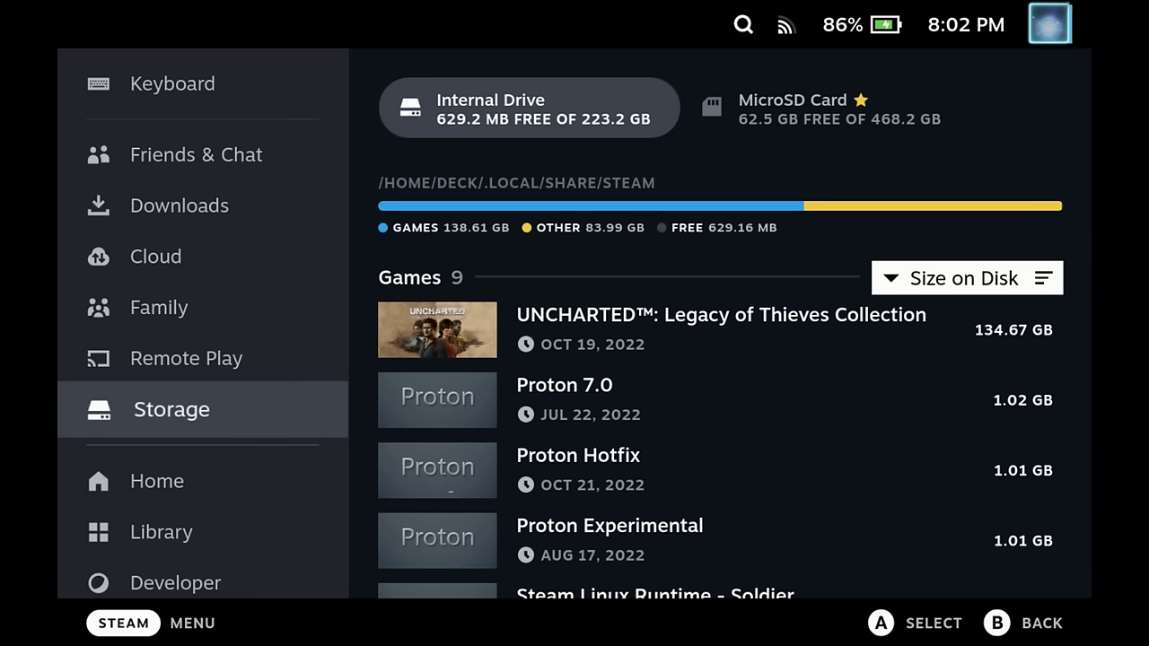
{"action": "key", "text": "Down"}
{"action": "key", "text": "Down"}
{"action": "key", "text": "Down"}
{"action": "key", "text": "Down"}
{"action": "key", "text": "Down"}
{"action": "key", "text": "Down"}
{"action": "key", "text": "Down"}
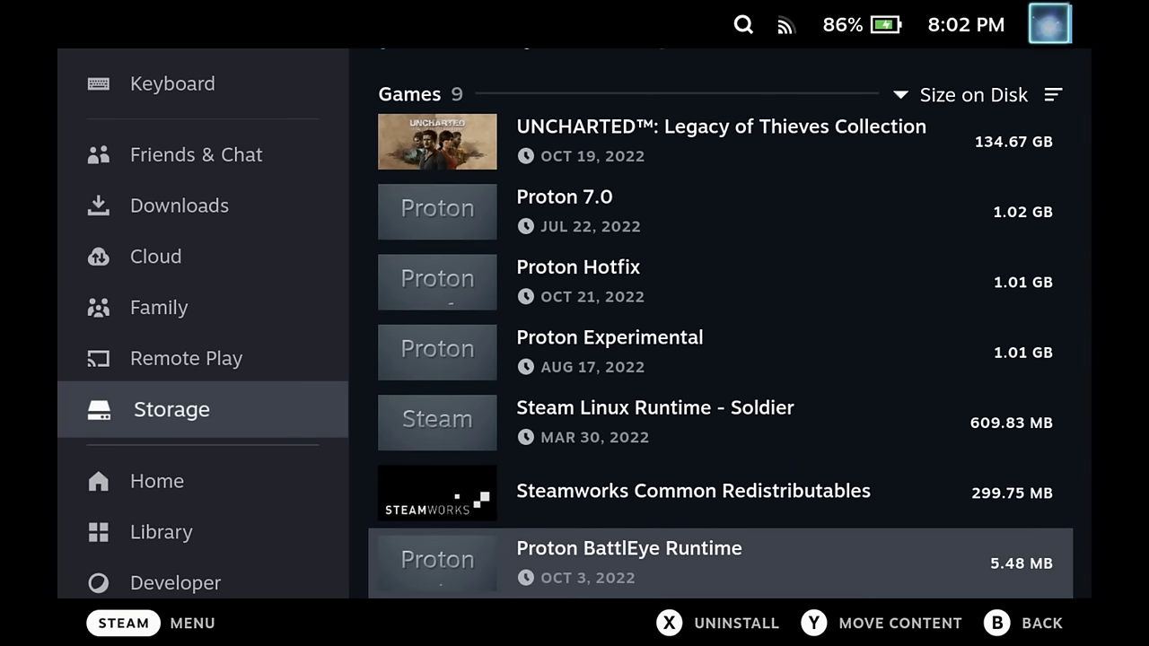
{"action": "key", "text": "Down"}
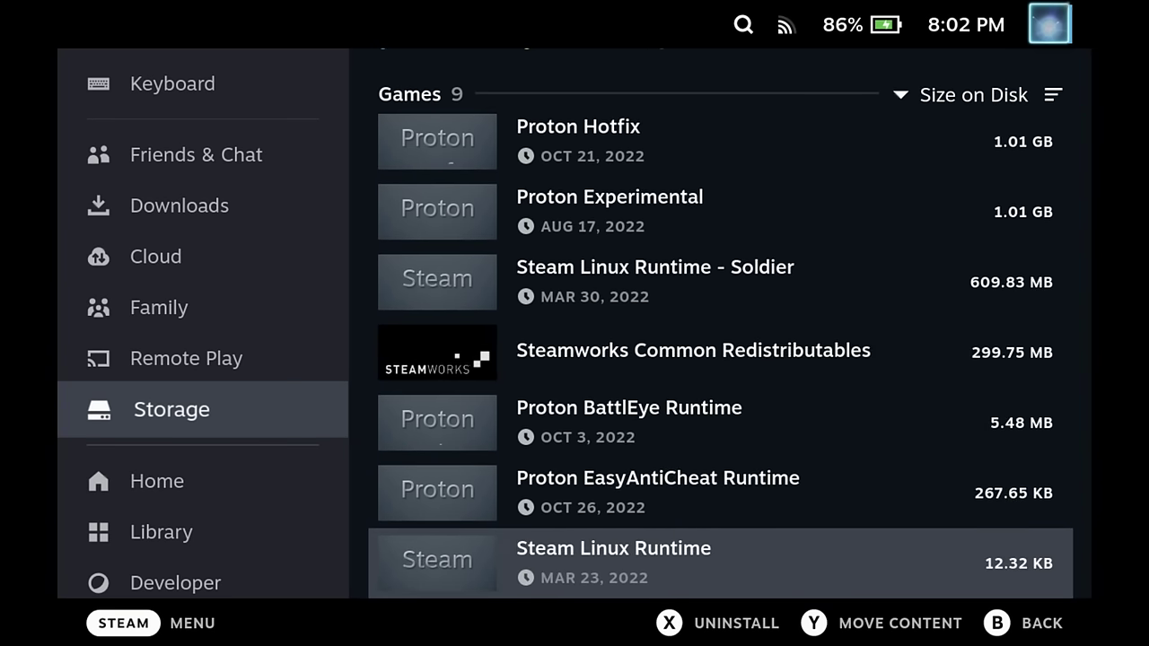
{"action": "key", "text": "Up"}
{"action": "key", "text": "Up"}
{"action": "key", "text": "Up"}
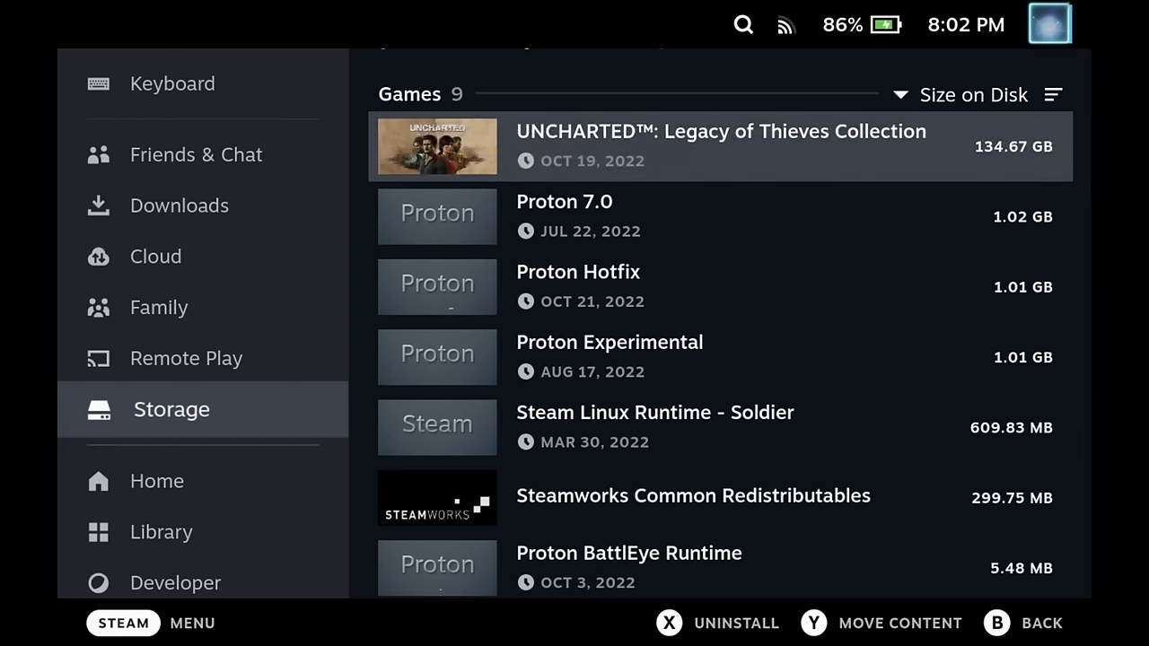
{"action": "key", "text": "Up"}
{"action": "key", "text": "Up"}
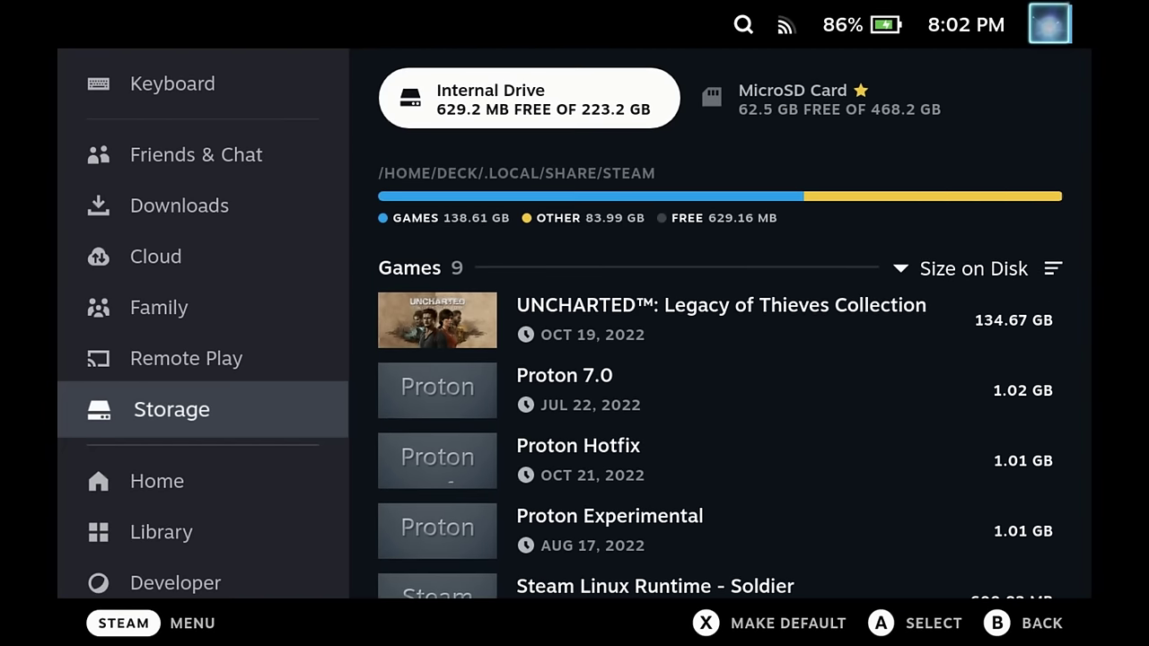
{"action": "key", "text": "Down"}
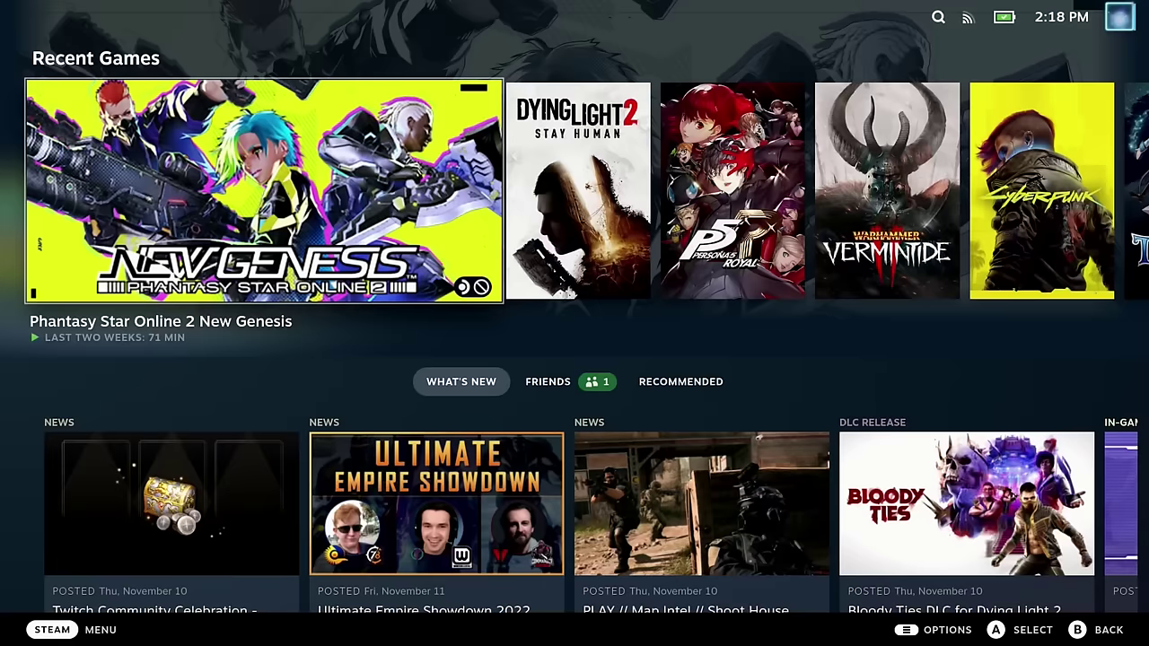
Choose Power > Switch to Desktop from the Steam main menu
{"action": "key", "text": "super"}
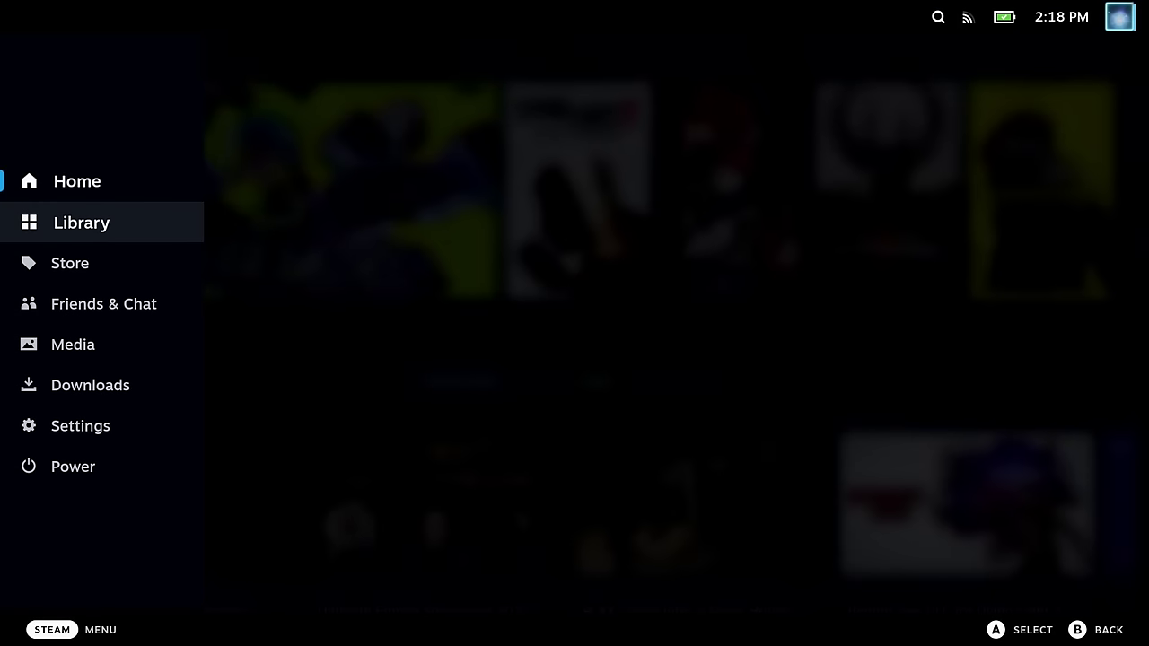
{"action": "key", "text": "Down"}
{"action": "key", "text": "Down"}
{"action": "key", "text": "Down"}
{"action": "key", "text": "Down"}
{"action": "key", "text": "Down"}
{"action": "key", "text": "Down"}
{"action": "key", "text": "Return"}
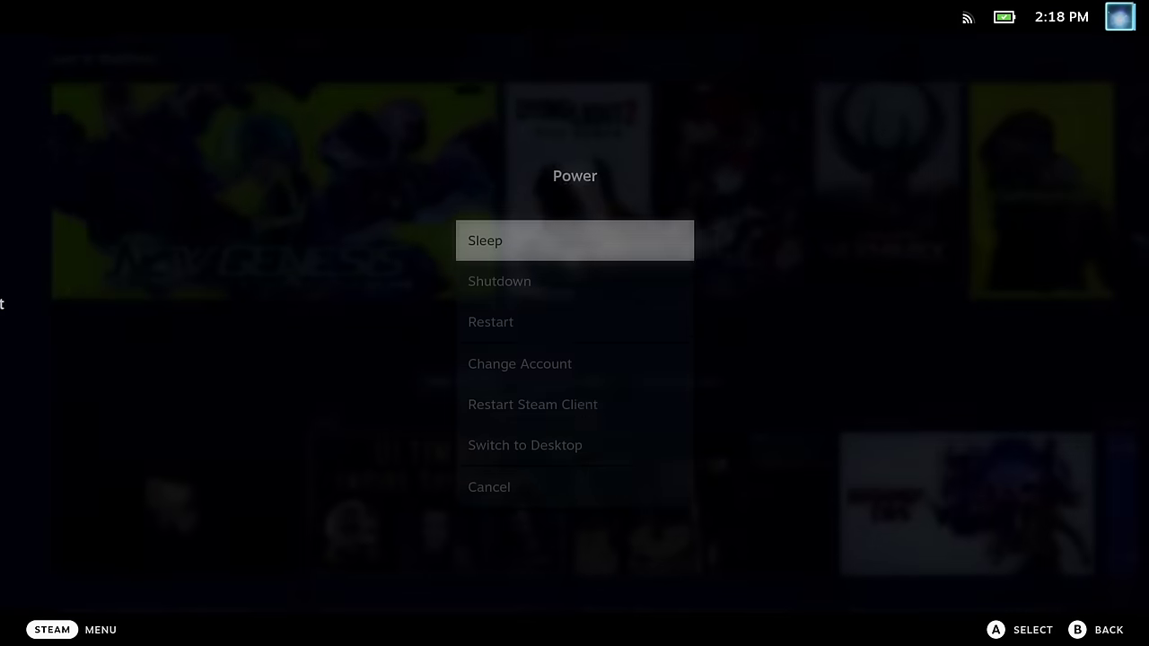
{"action": "key", "text": "Down"}
{"action": "key", "text": "Down"}
{"action": "key", "text": "Down"}
{"action": "key", "text": "Down"}
{"action": "key", "text": "Down"}
{"action": "key", "text": "Return"}
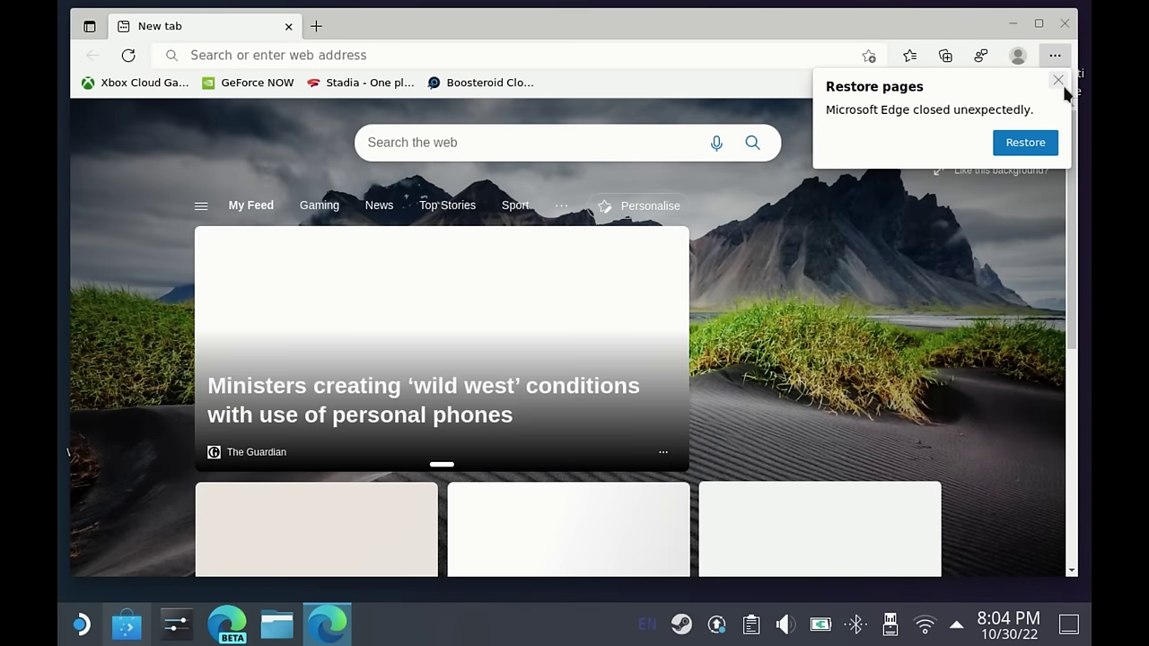
Dismiss the restore notice and search 'steam deck shader cache fix', scrolling to the GitHub result
{"action": "left_click", "coordinate": [1058, 82]}
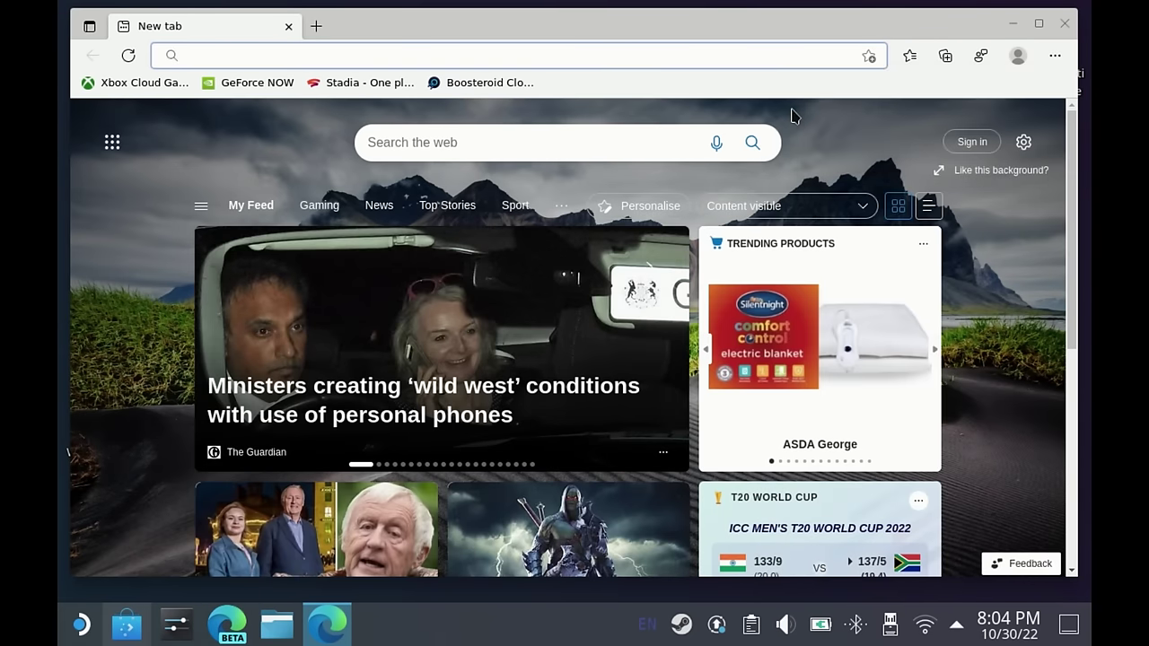
{"action": "left_click", "coordinate": [592, 54]}
{"action": "type", "text": "steam deck shad"}
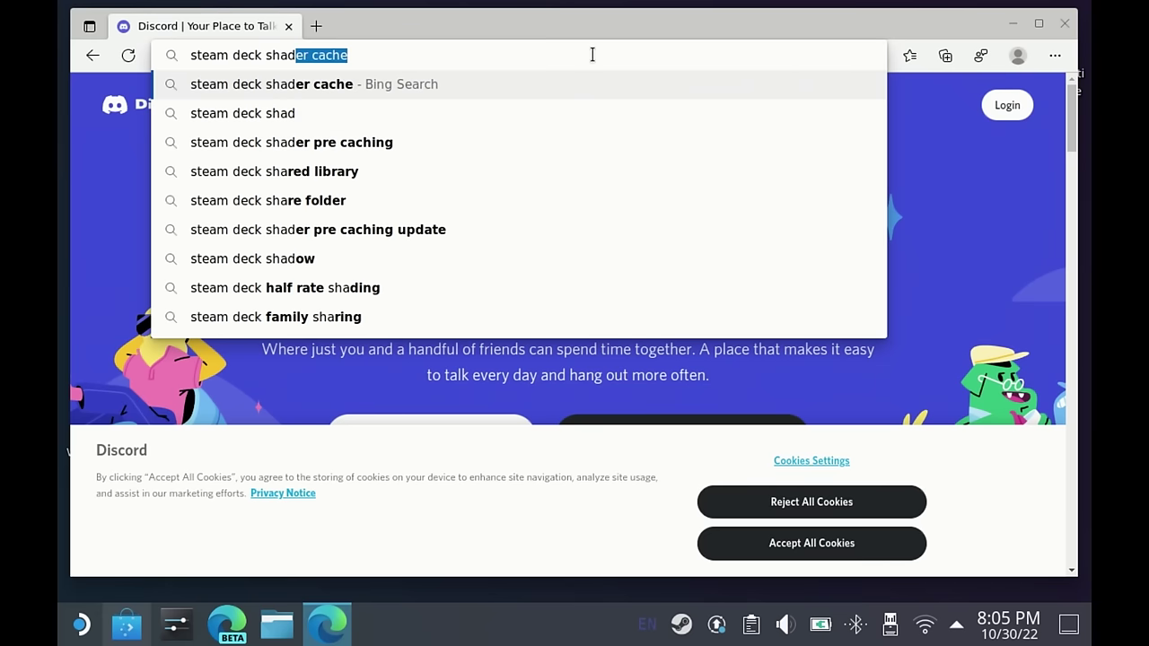
{"action": "type", "text": "er cache fix"}
{"action": "key", "text": "Return"}
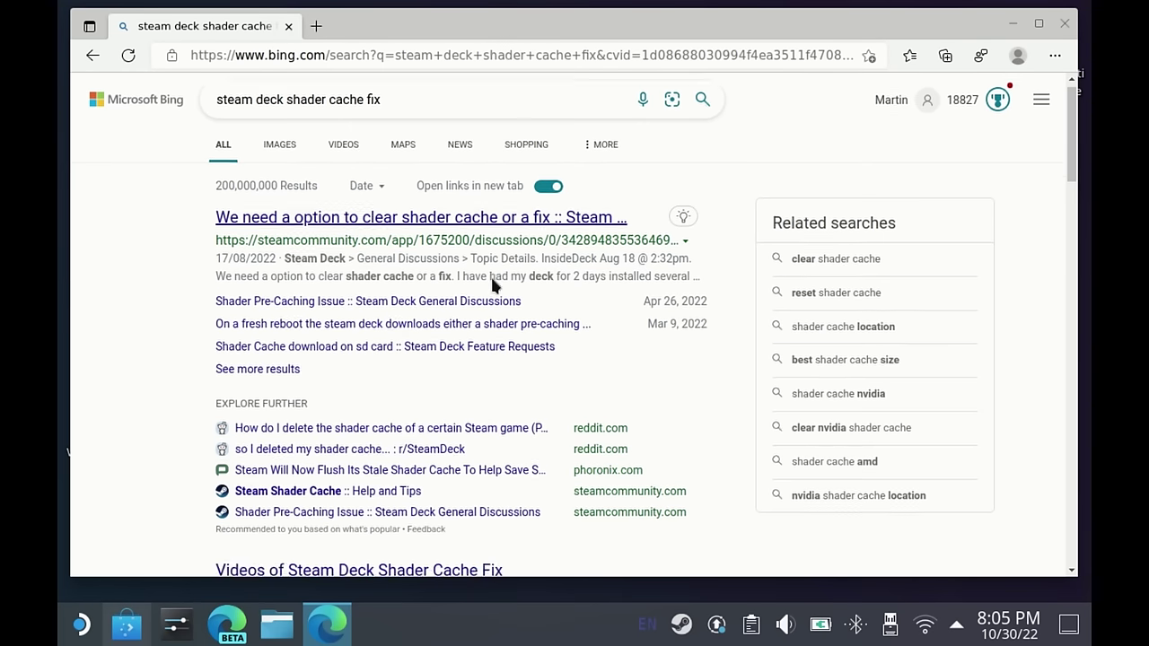
{"action": "scroll", "coordinate": [492, 284], "scroll_direction": "down", "scroll_amount": 4}
{"action": "scroll", "coordinate": [492, 284], "scroll_direction": "down", "scroll_amount": 3}
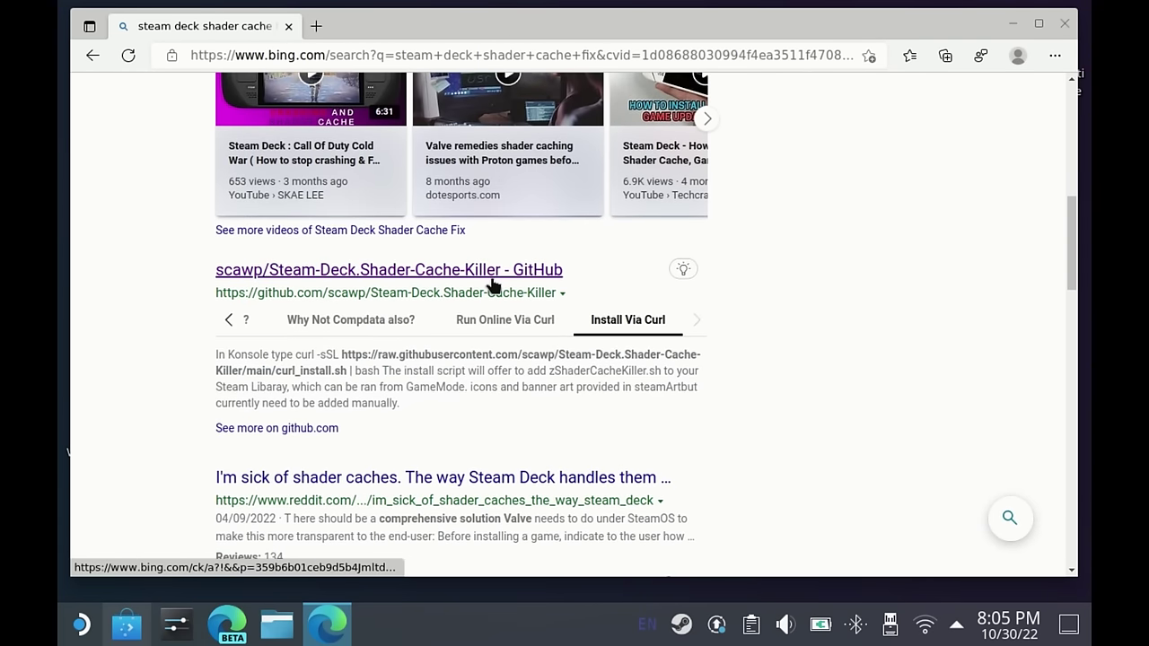
Open the Shader-Cache-Killer GitHub repository and scroll its README down to Install Via Curl
{"action": "left_click", "coordinate": [491, 279]}
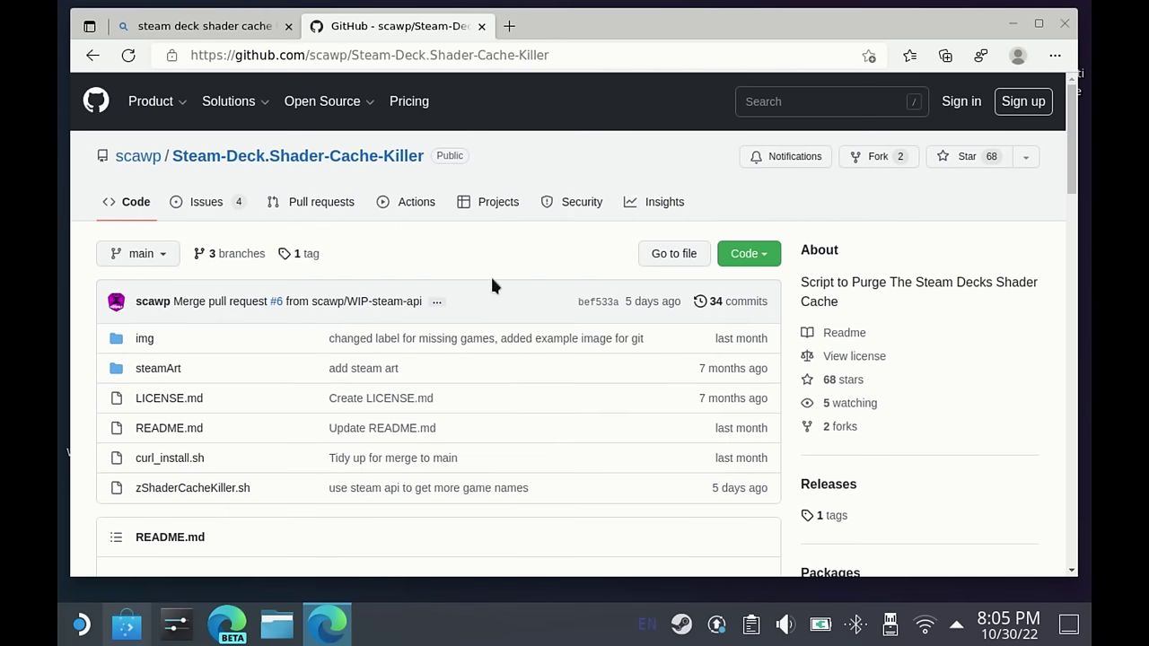
{"action": "scroll", "coordinate": [492, 284], "scroll_direction": "down", "scroll_amount": 1}
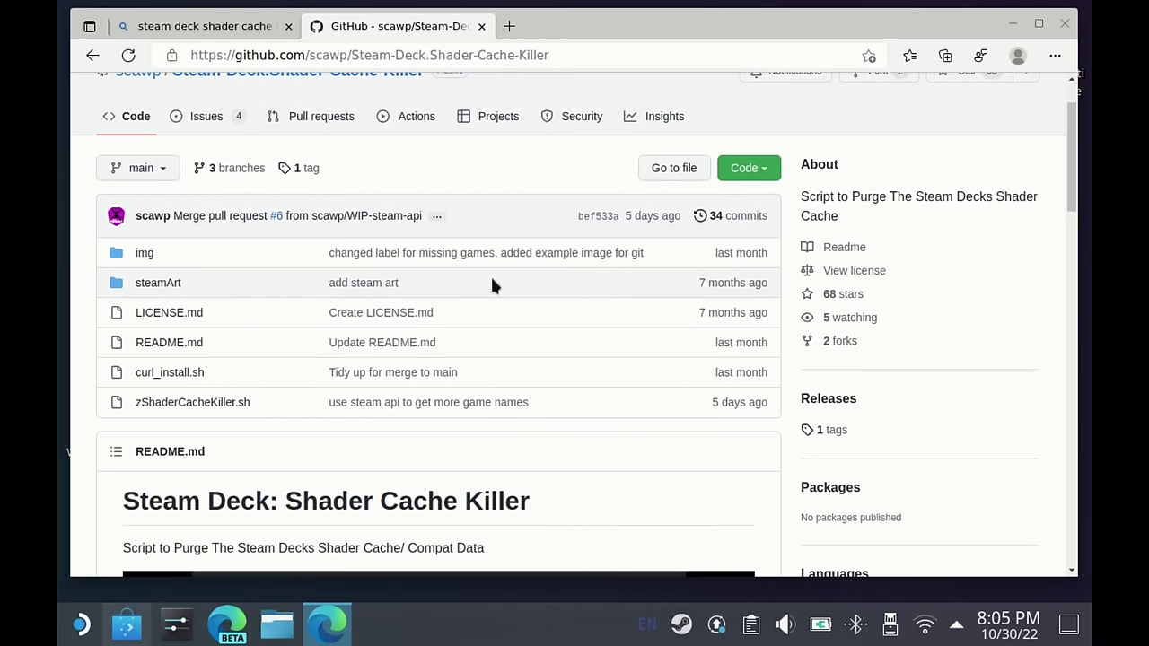
{"action": "scroll", "coordinate": [491, 284], "scroll_direction": "up", "scroll_amount": 1}
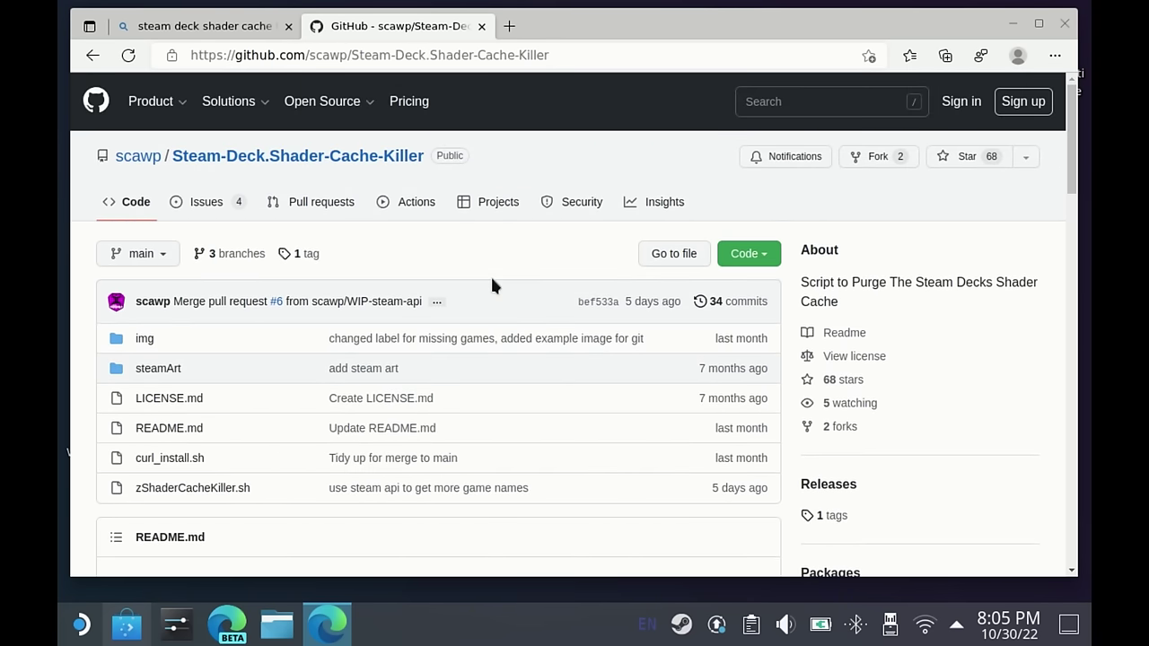
{"action": "scroll", "coordinate": [491, 285], "scroll_direction": "down", "scroll_amount": 3}
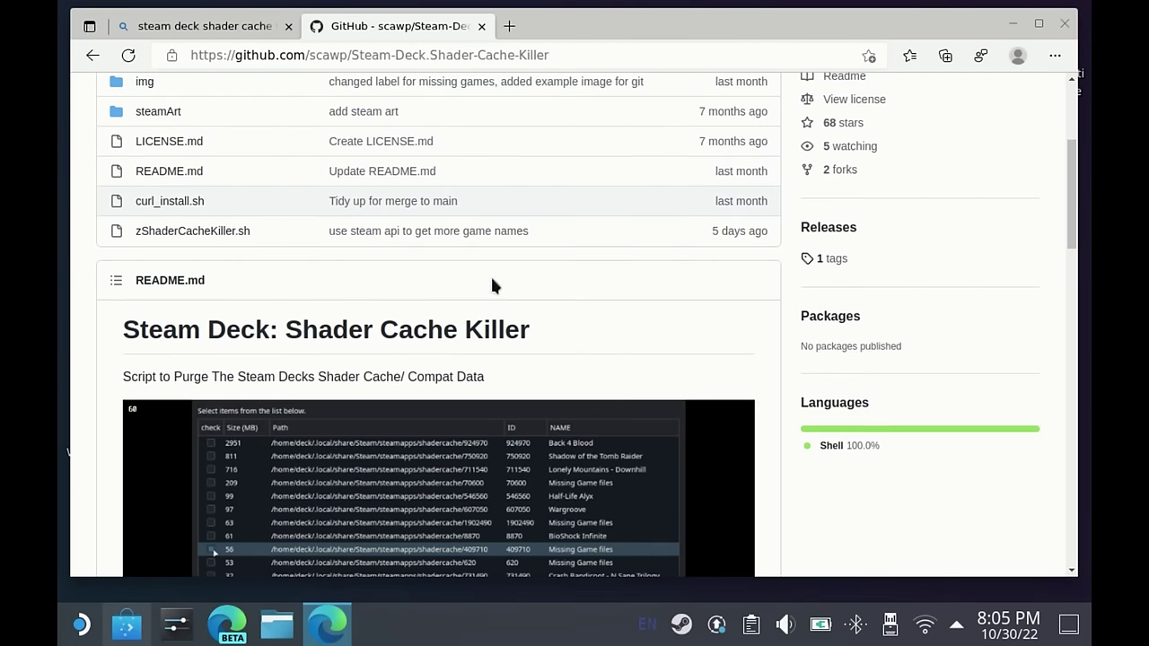
{"action": "scroll", "coordinate": [492, 286], "scroll_direction": "down", "scroll_amount": 9}
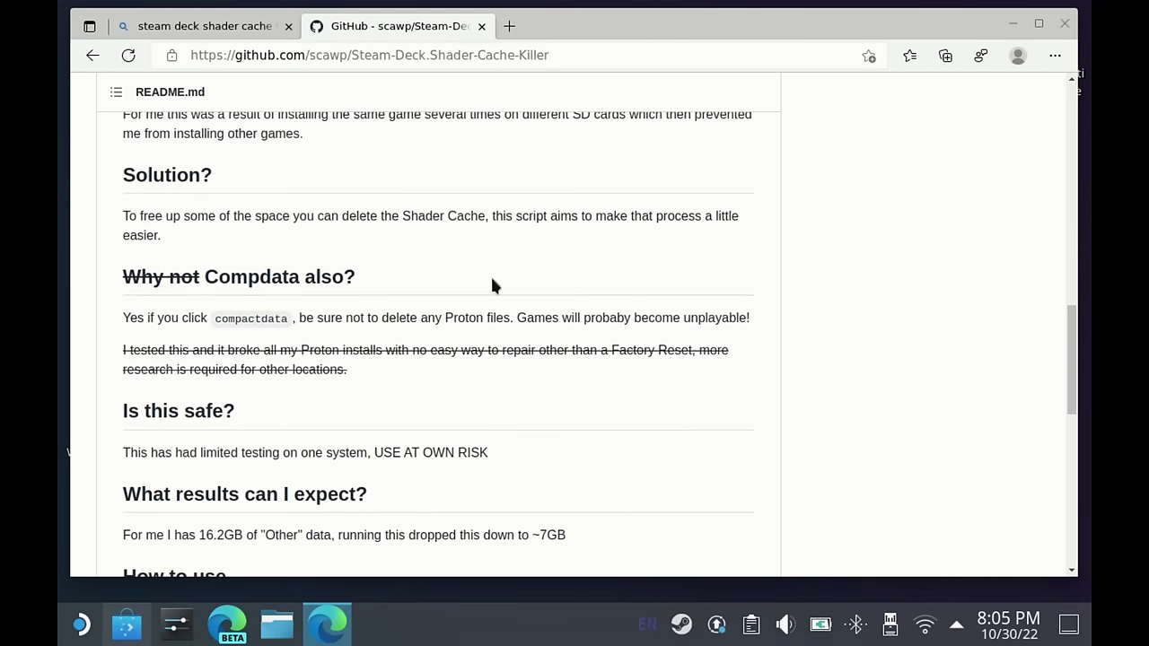
{"action": "scroll", "coordinate": [491, 285], "scroll_direction": "down", "scroll_amount": 2}
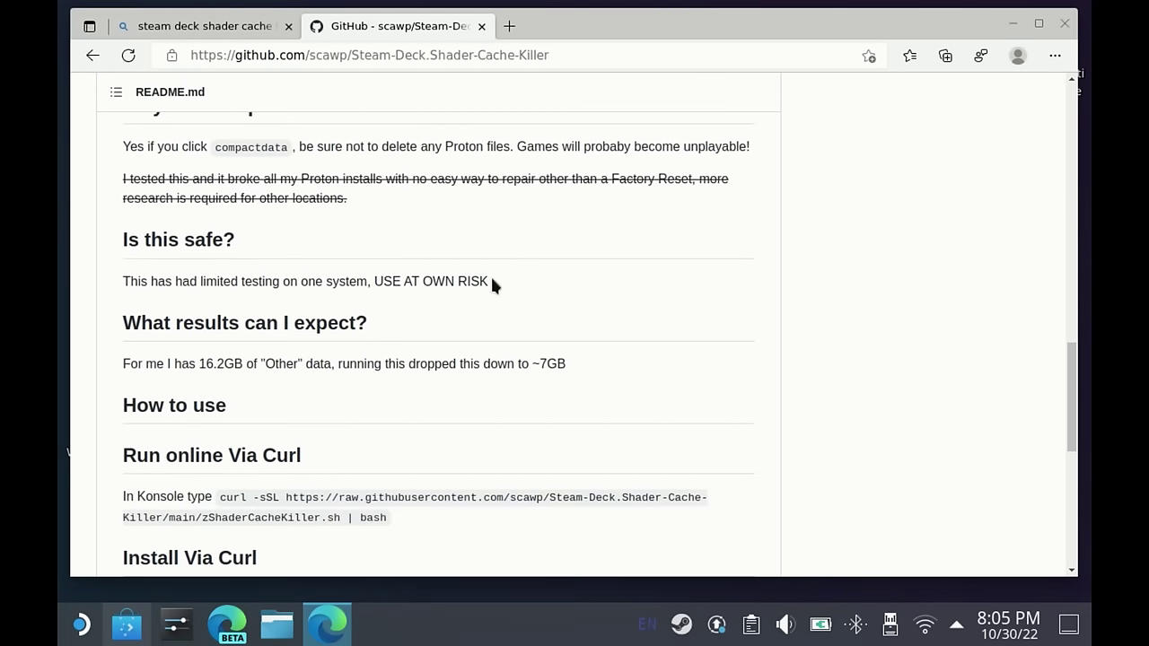
{"action": "scroll", "coordinate": [492, 285], "scroll_direction": "down", "scroll_amount": 3}
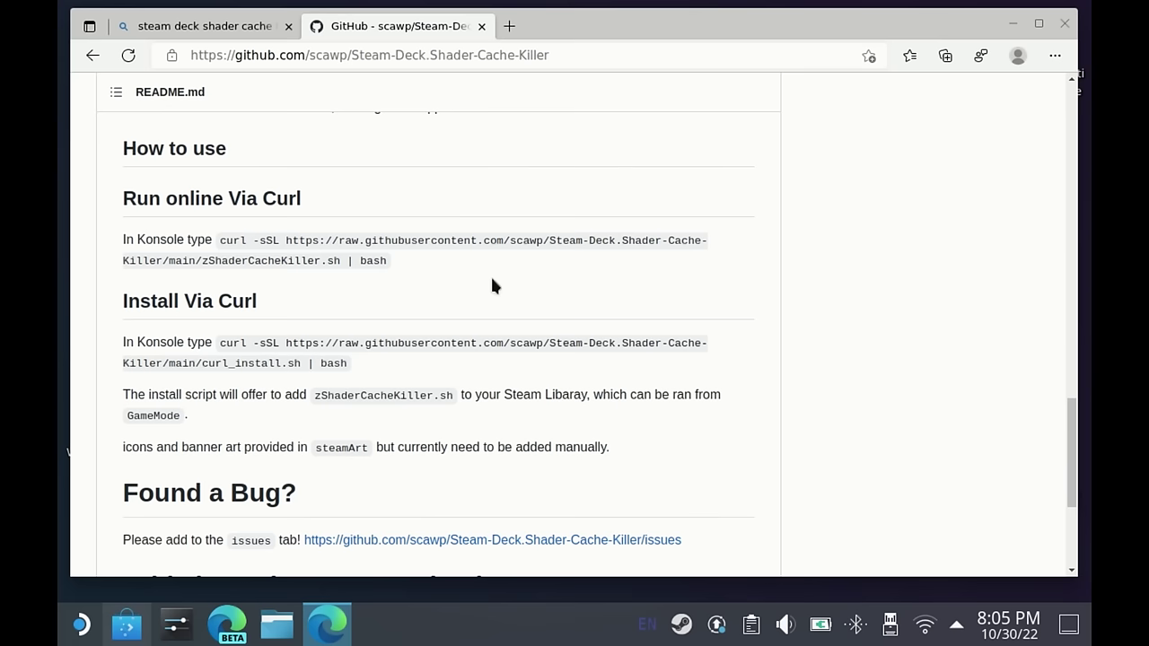
{"action": "scroll", "coordinate": [492, 286], "scroll_direction": "down", "scroll_amount": 1}
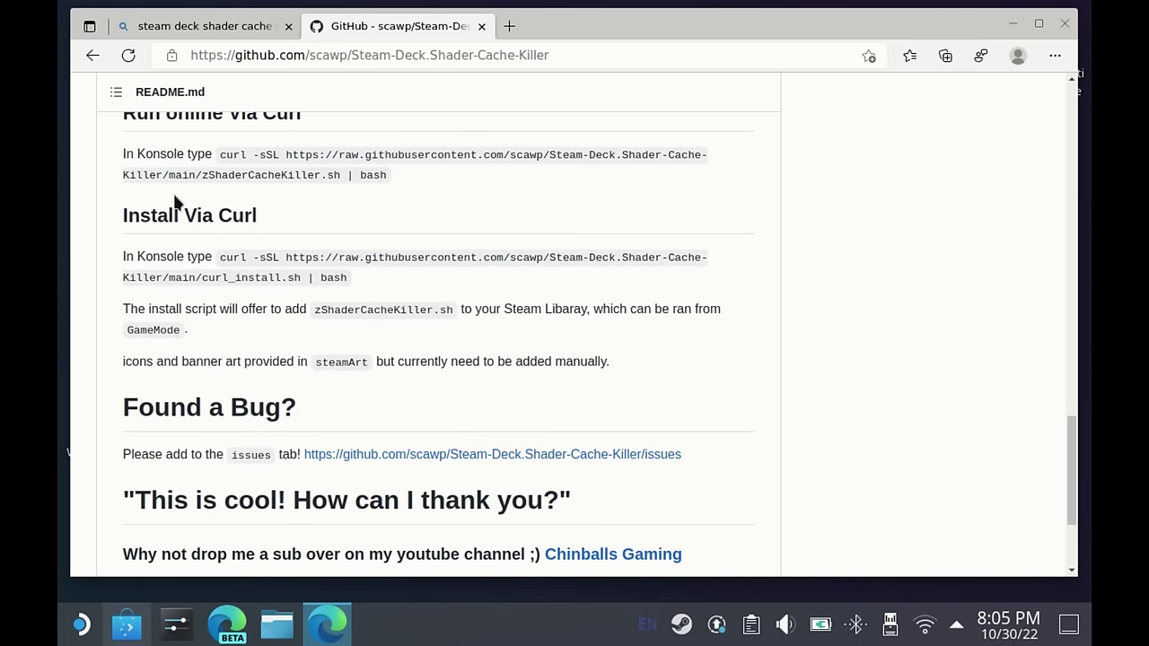
Select the whole curl install command and copy it
{"action": "double_click", "coordinate": [241, 257]}
{"action": "left_click_drag", "start_coordinate": [240, 257], "coordinate": [346, 285]}
{"action": "right_click", "coordinate": [346, 279]}
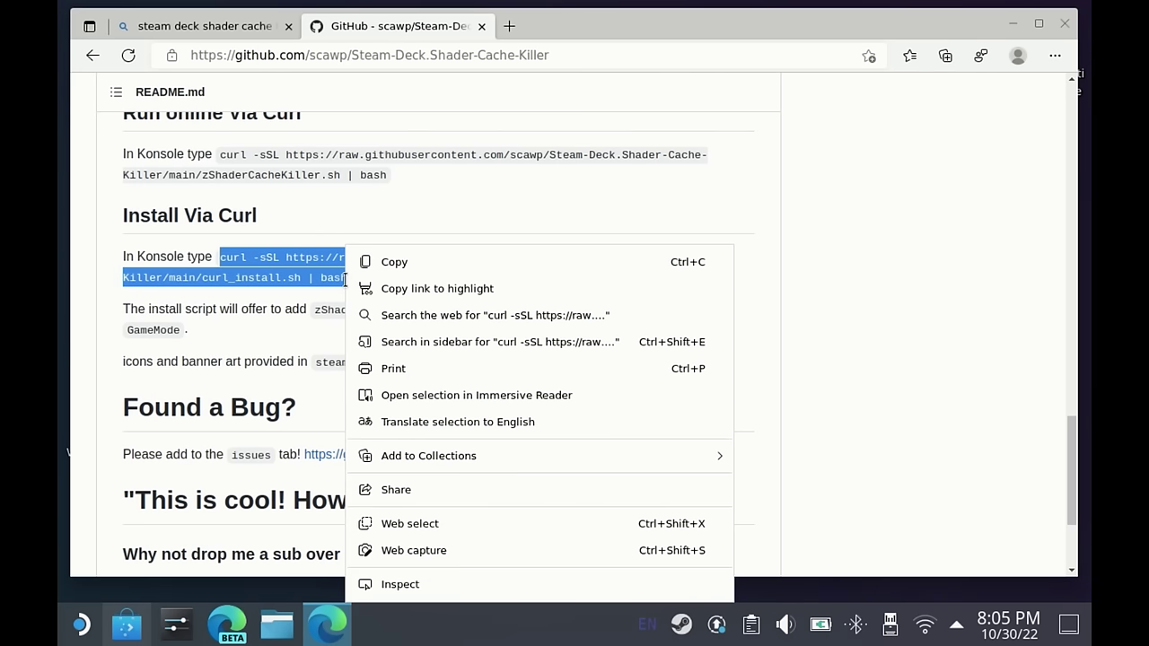
{"action": "left_click", "coordinate": [420, 260]}
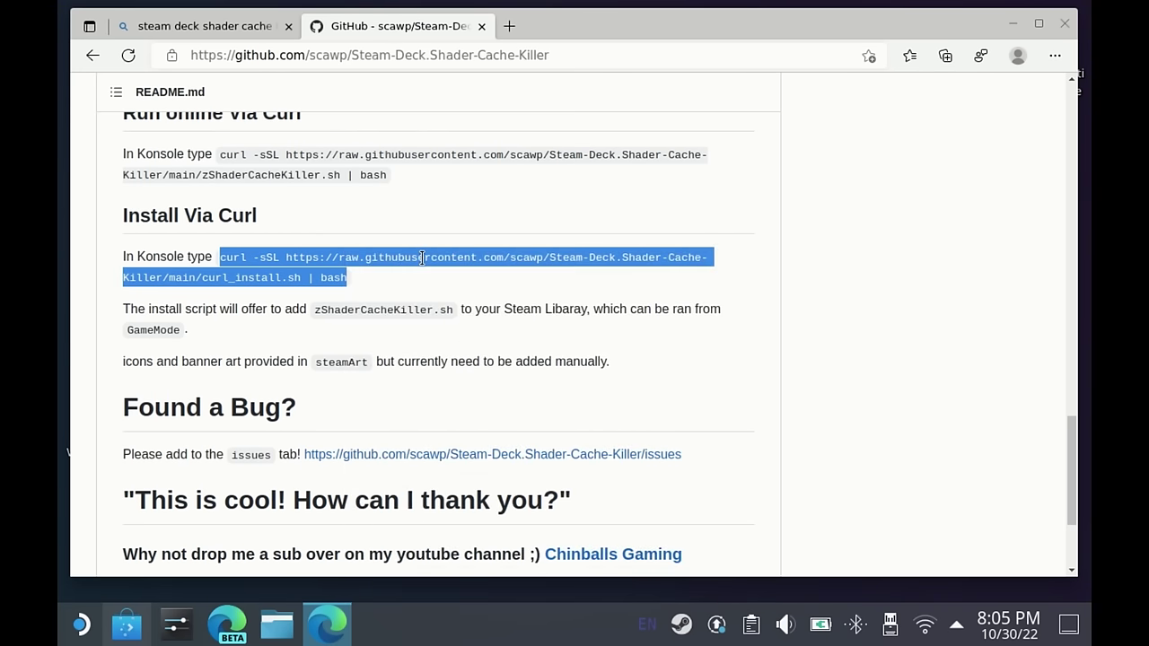
Launch Konsole from the System category of the application launcher
{"action": "left_click", "coordinate": [83, 625]}
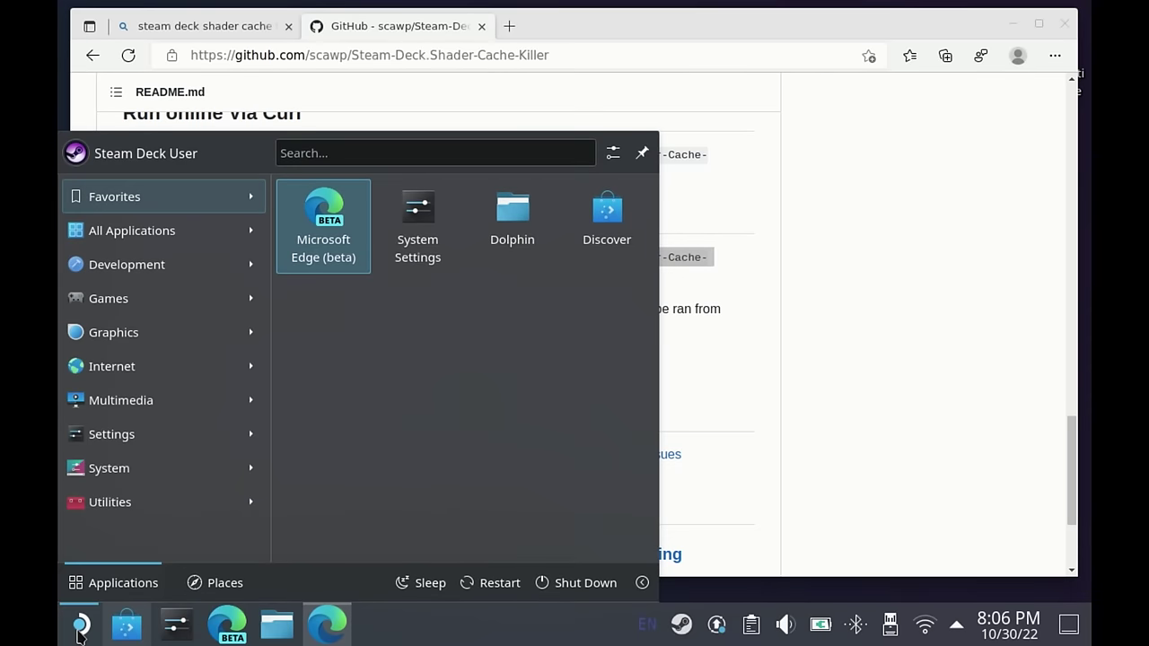
{"action": "mouse_move", "coordinate": [174, 498]}
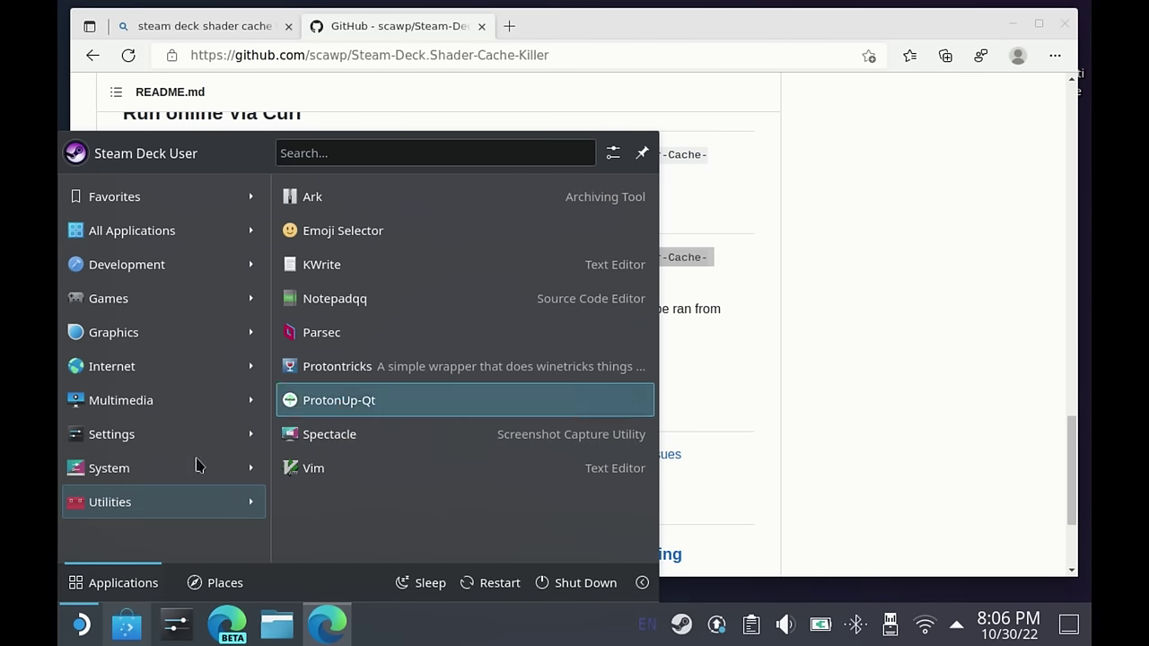
{"action": "mouse_move", "coordinate": [144, 471]}
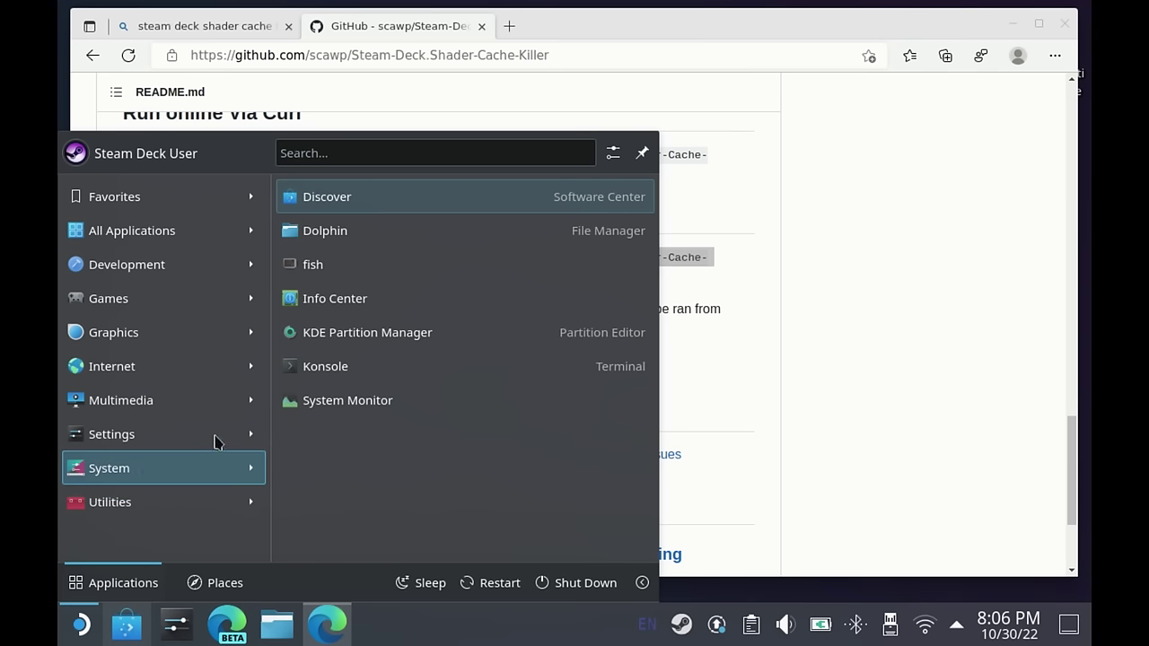
{"action": "left_click", "coordinate": [316, 376]}
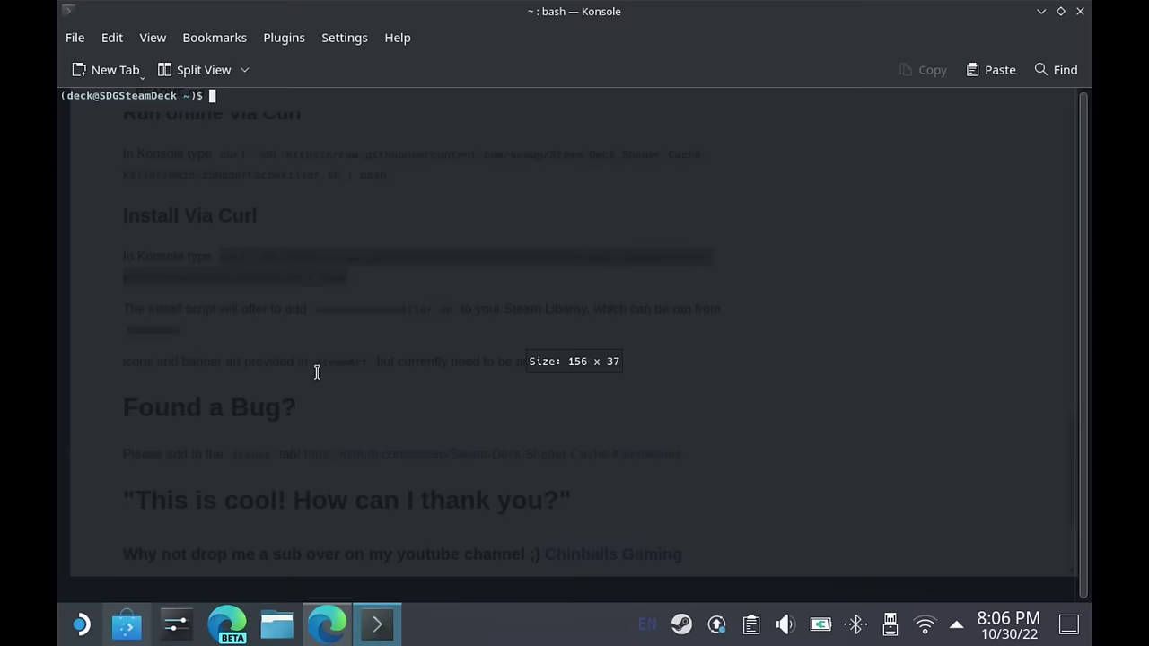
Paste the install command and answer Yes to the warning and the add-to-Steam-Library question
{"action": "right_click", "coordinate": [409, 341]}
{"action": "left_click", "coordinate": [449, 344]}
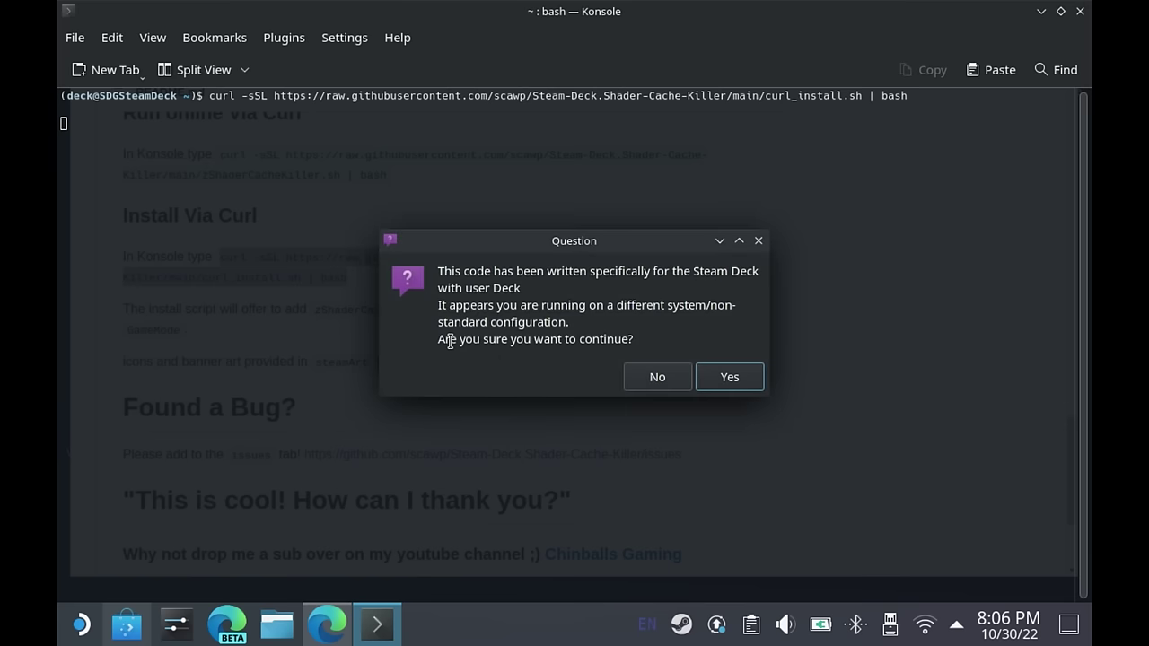
{"action": "left_click", "coordinate": [746, 378]}
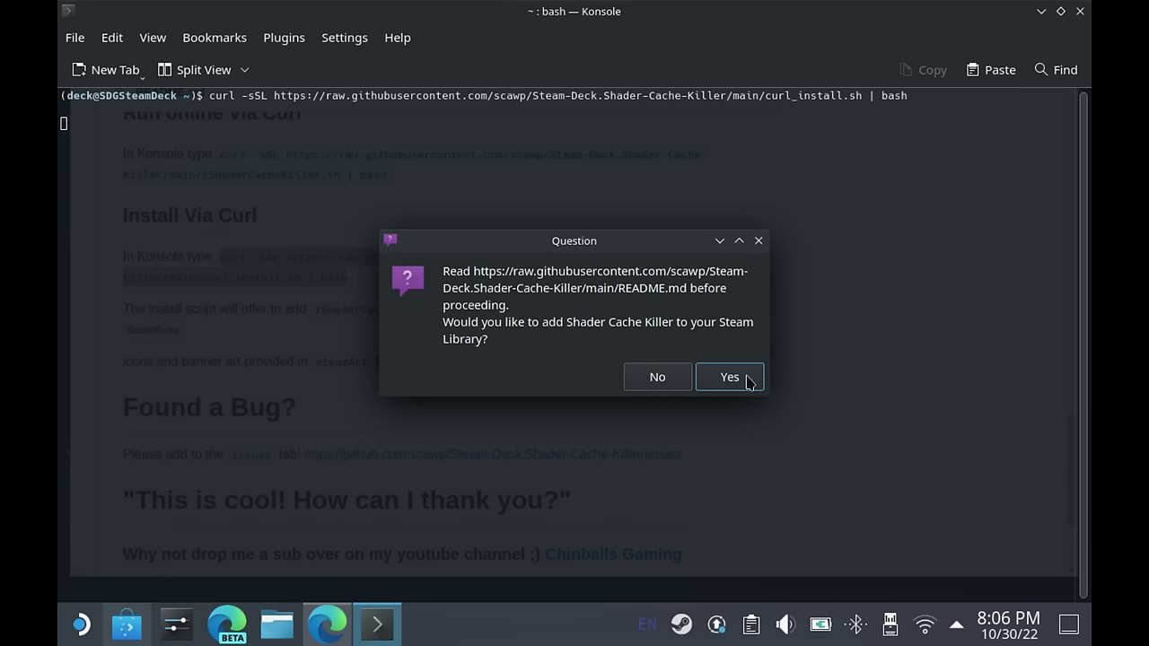
{"action": "left_click", "coordinate": [746, 380]}
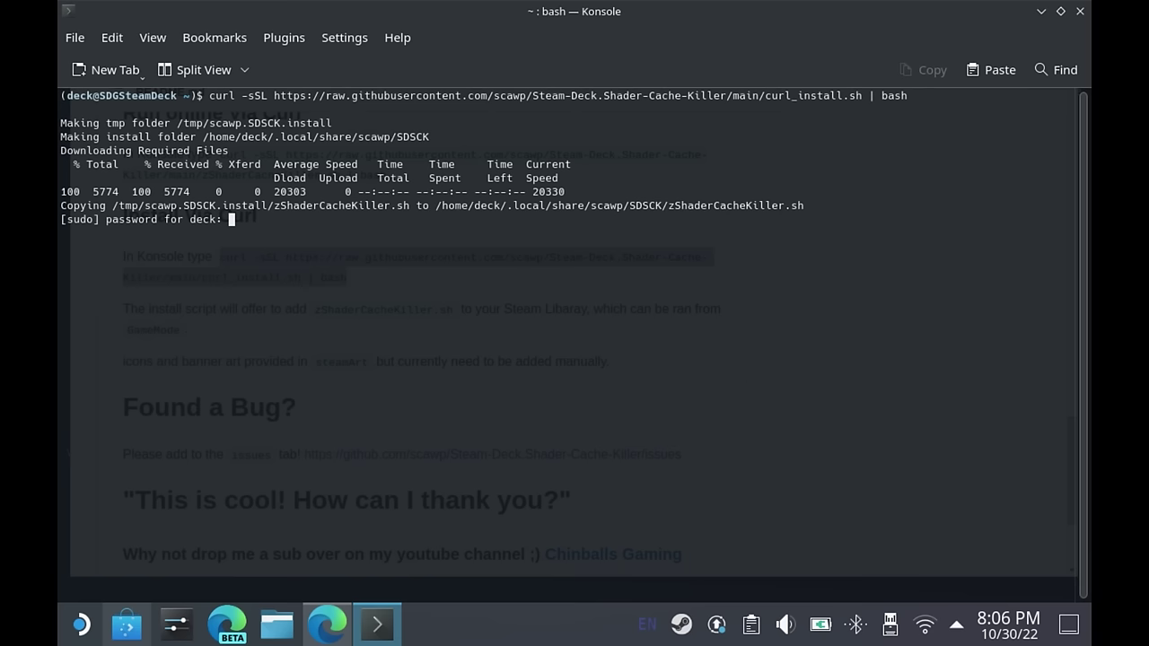
{"action": "left_click", "coordinate": [80, 624]}
{"action": "mouse_move", "coordinate": [144, 468]}
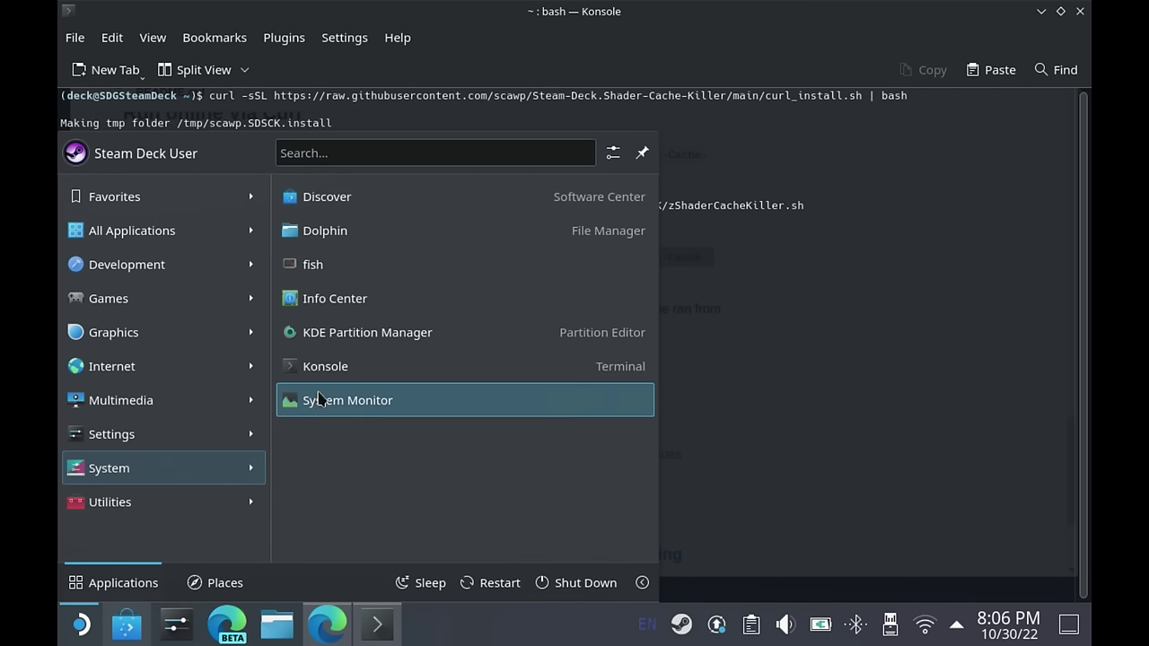
{"action": "mouse_move", "coordinate": [186, 436]}
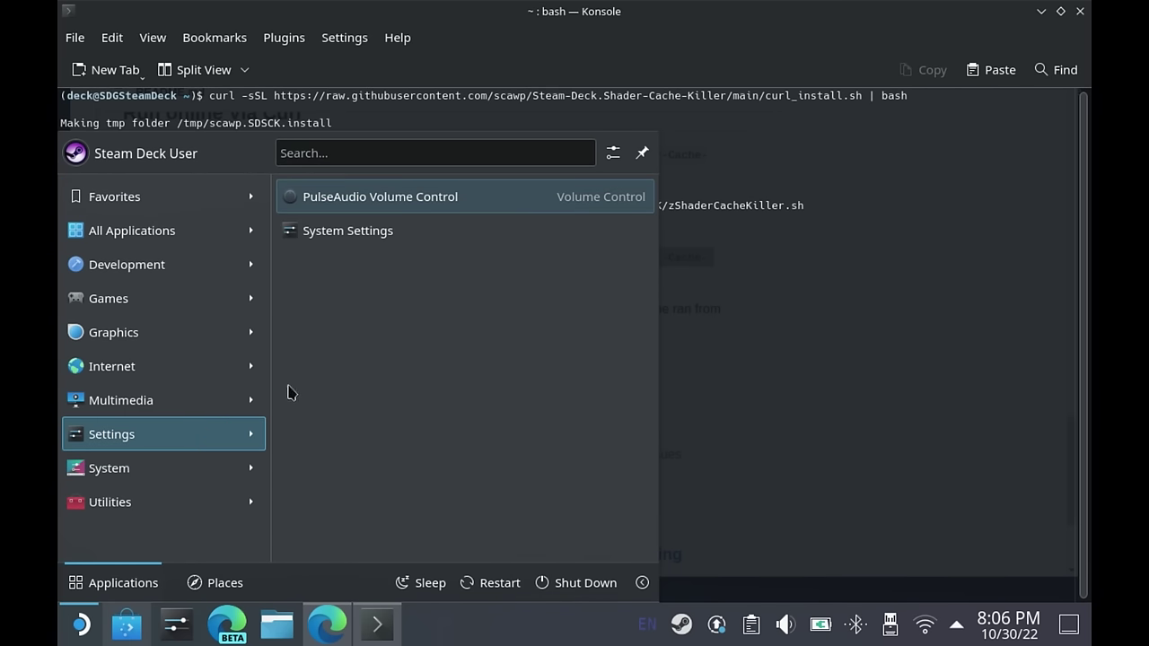
{"action": "left_click", "coordinate": [377, 233]}
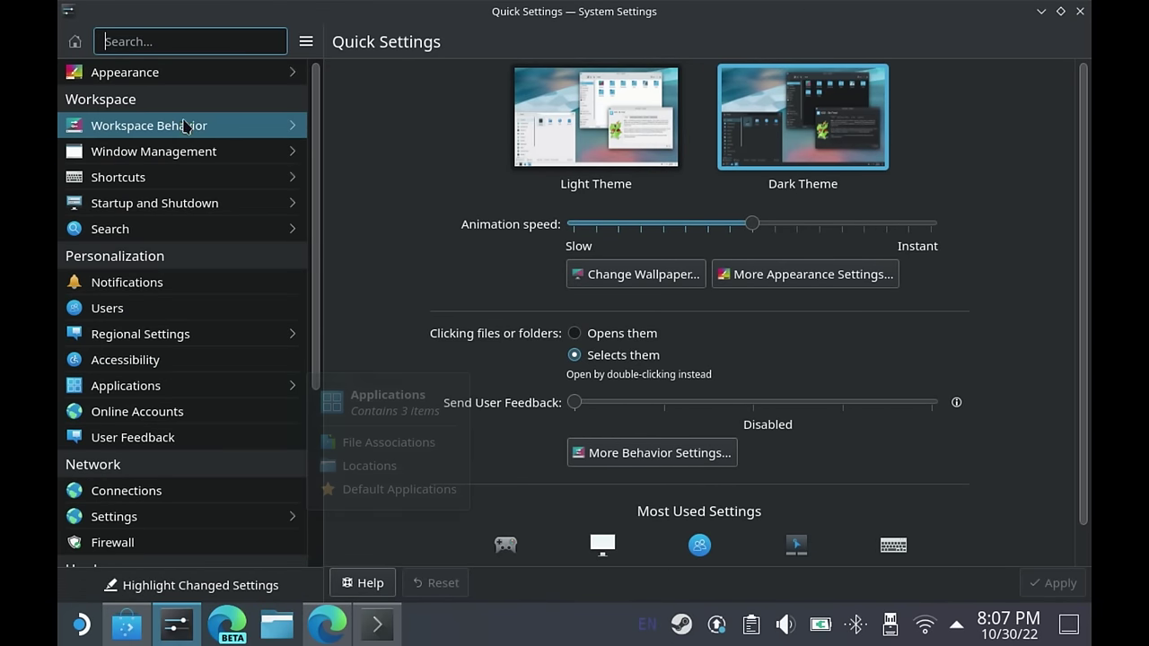
{"action": "left_click", "coordinate": [160, 311]}
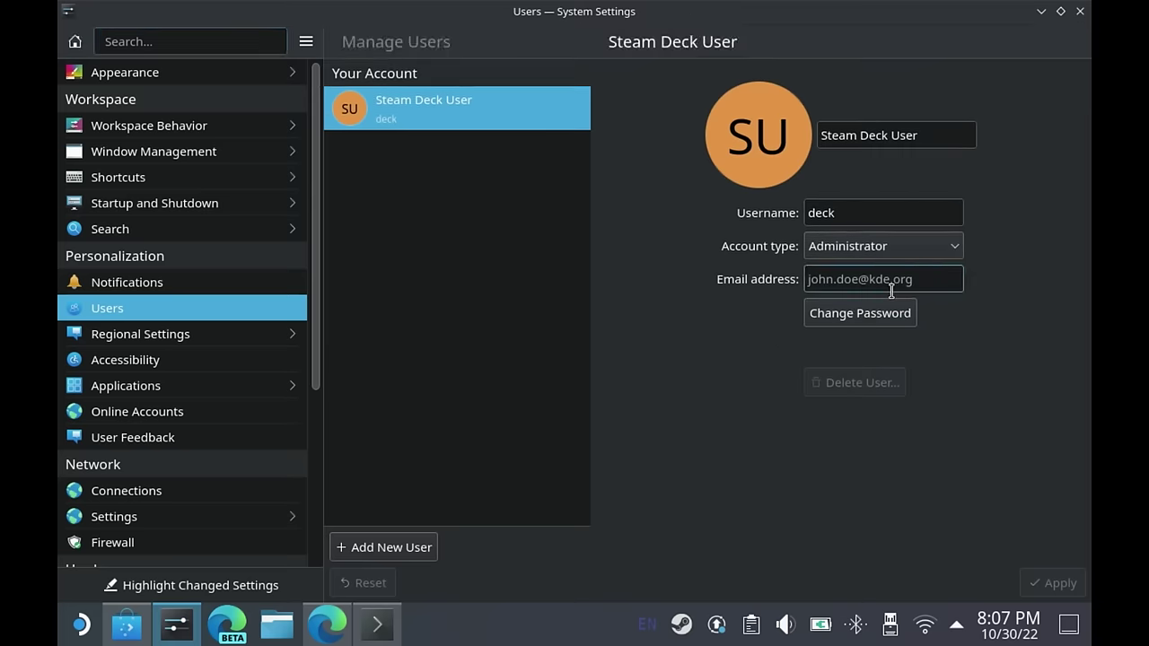
{"action": "left_click", "coordinate": [886, 322]}
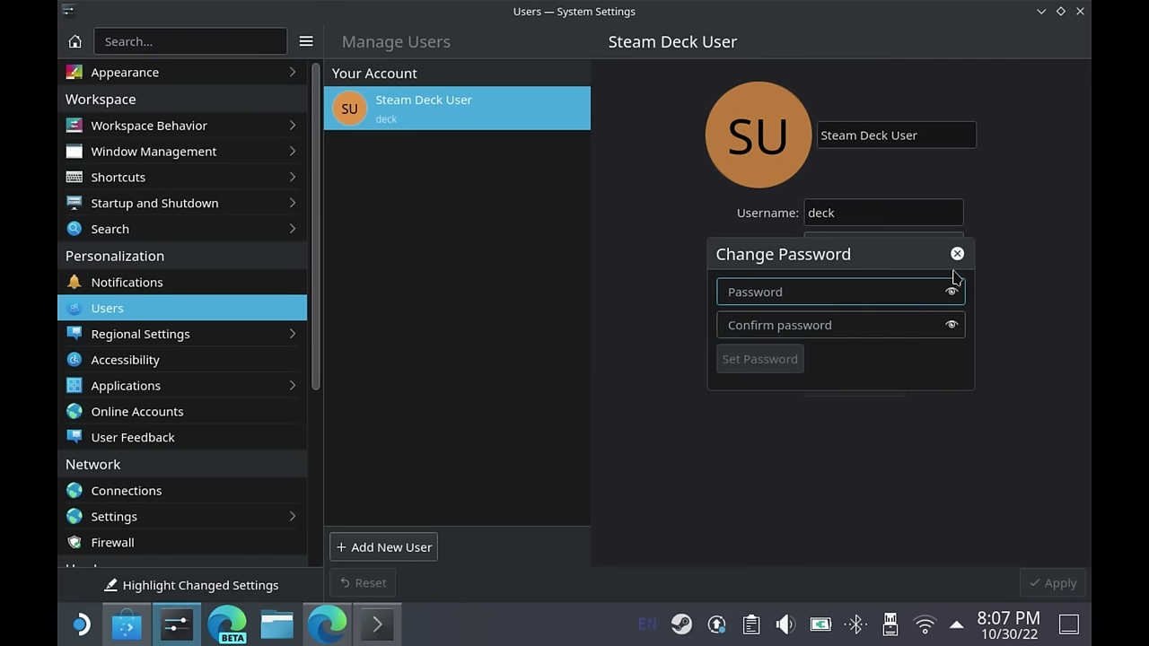
{"action": "left_click", "coordinate": [957, 256]}
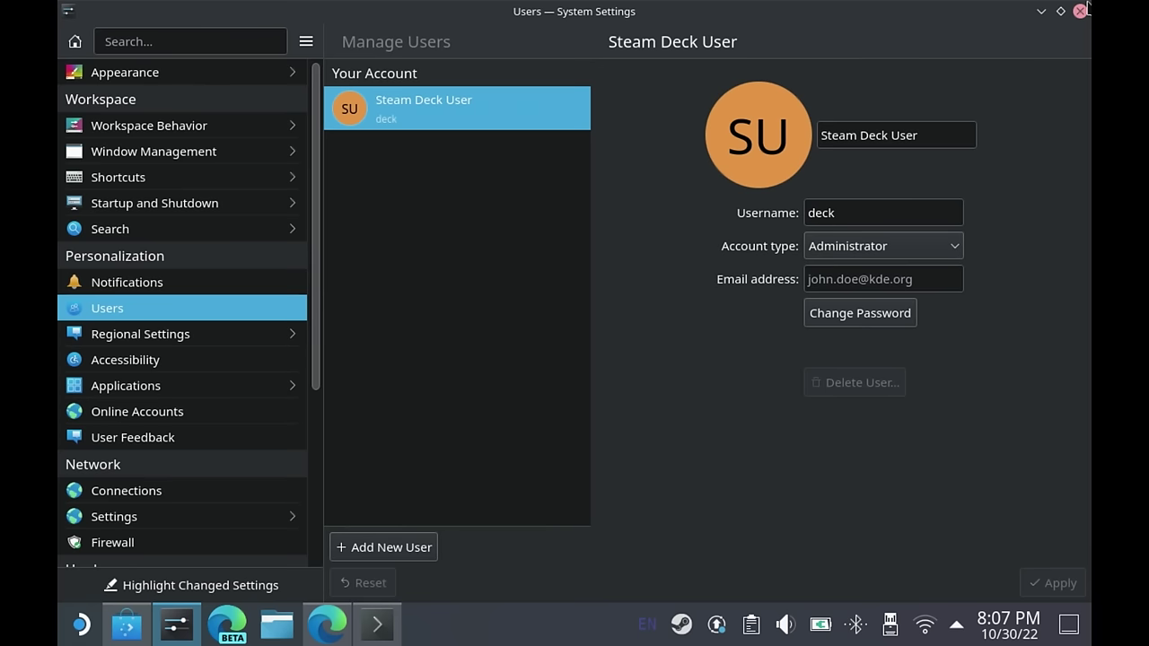
Close System Settings, submit the sudo password to finish installing, then close Konsole
{"action": "left_click", "coordinate": [1083, 9]}
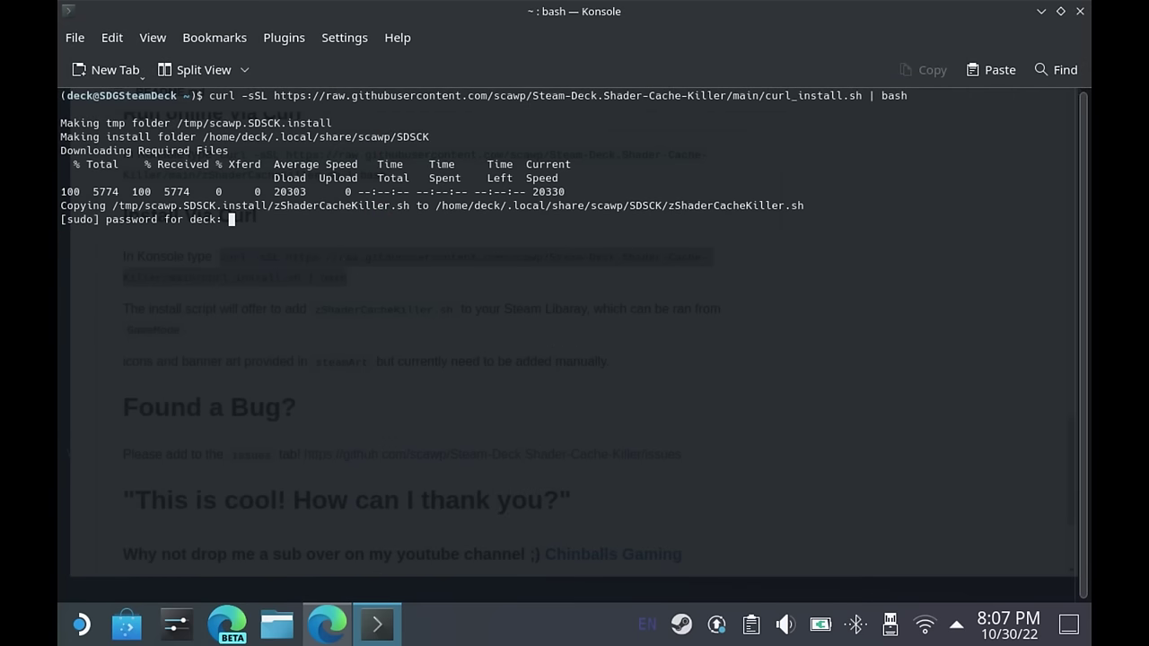
{"action": "key", "text": "Return"}
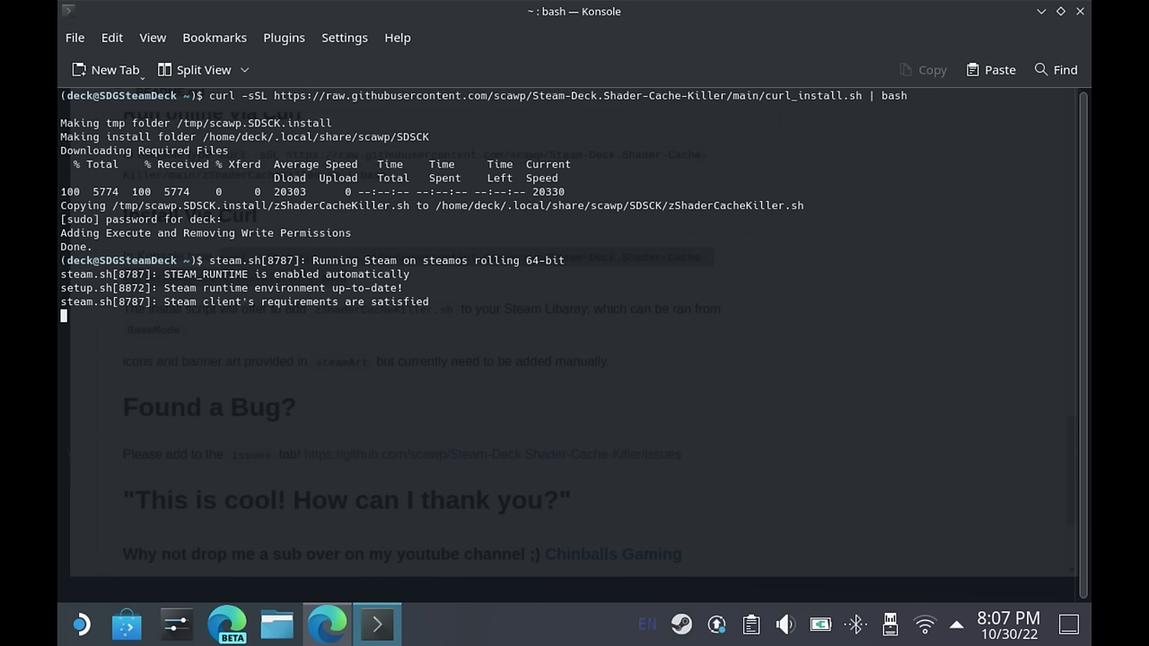
{"action": "left_click", "coordinate": [1077, 20]}
Log out of the desktop session immediately to return to Game Mode
{"action": "left_click", "coordinate": [81, 623]}
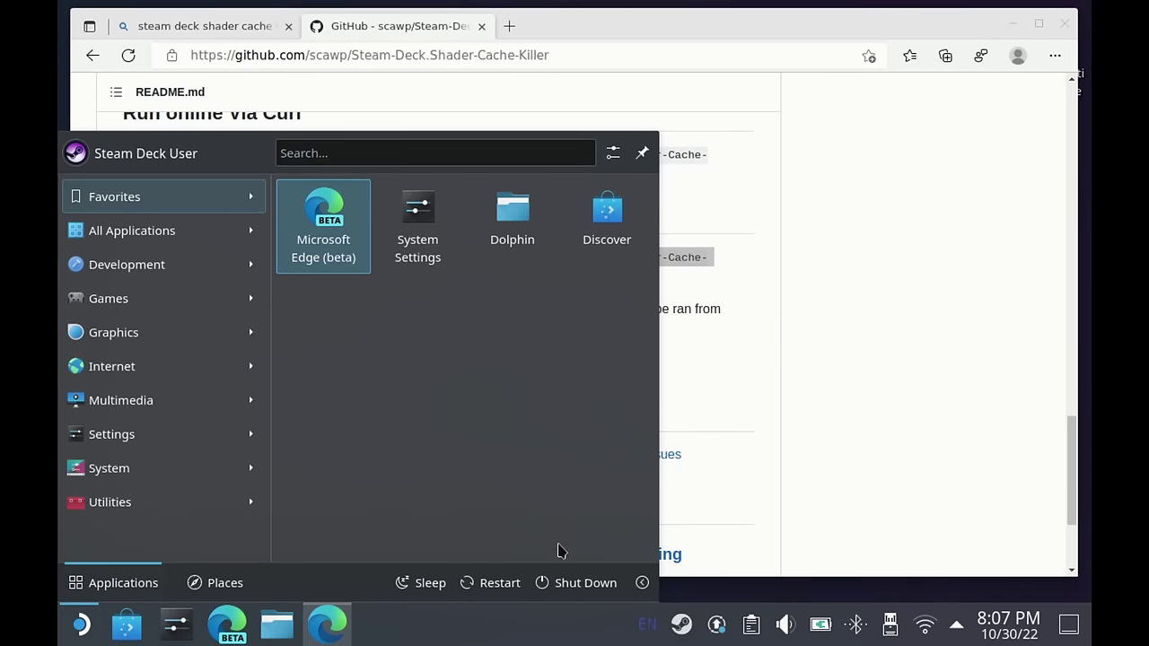
{"action": "left_click", "coordinate": [639, 583]}
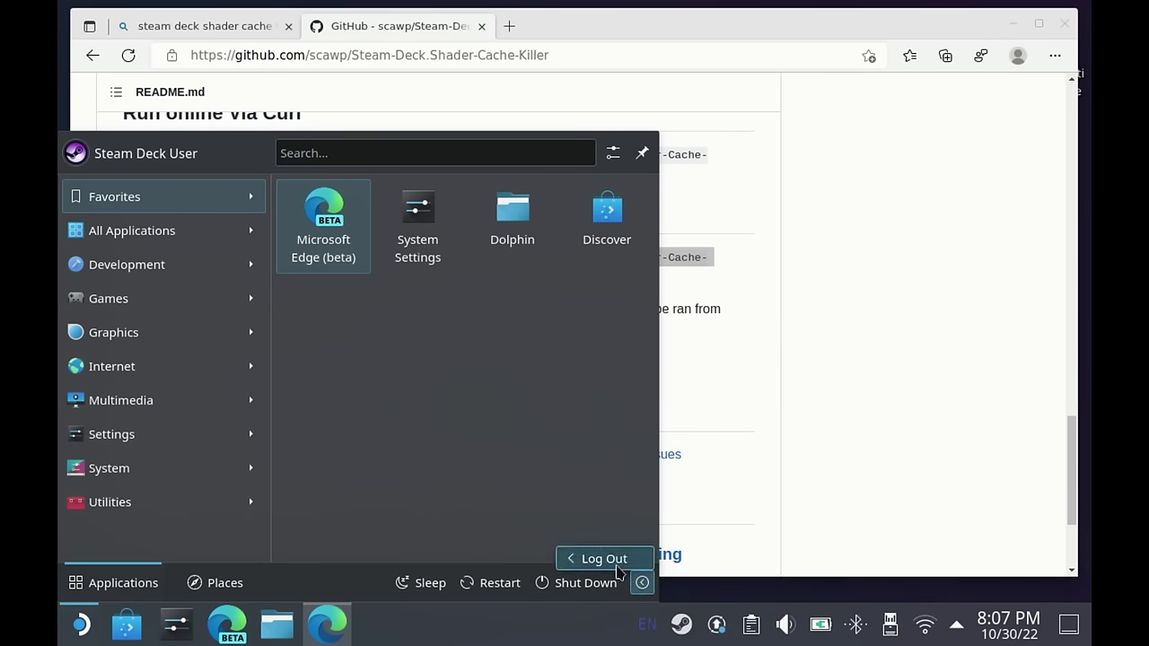
{"action": "left_click", "coordinate": [617, 559]}
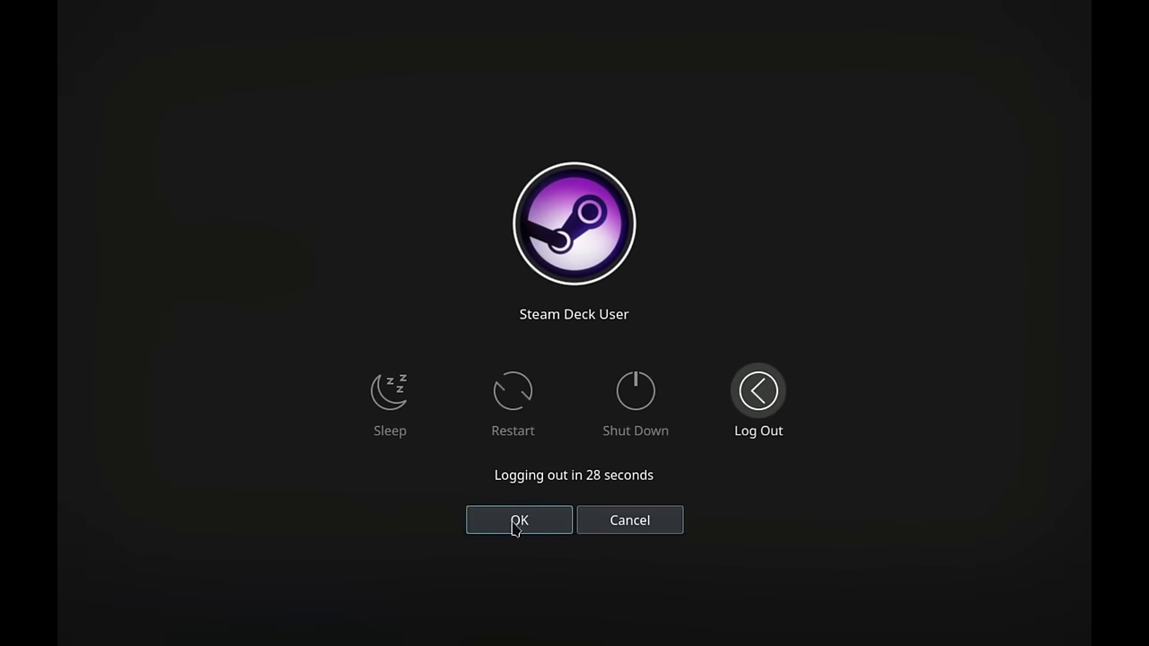
{"action": "left_click", "coordinate": [514, 524]}
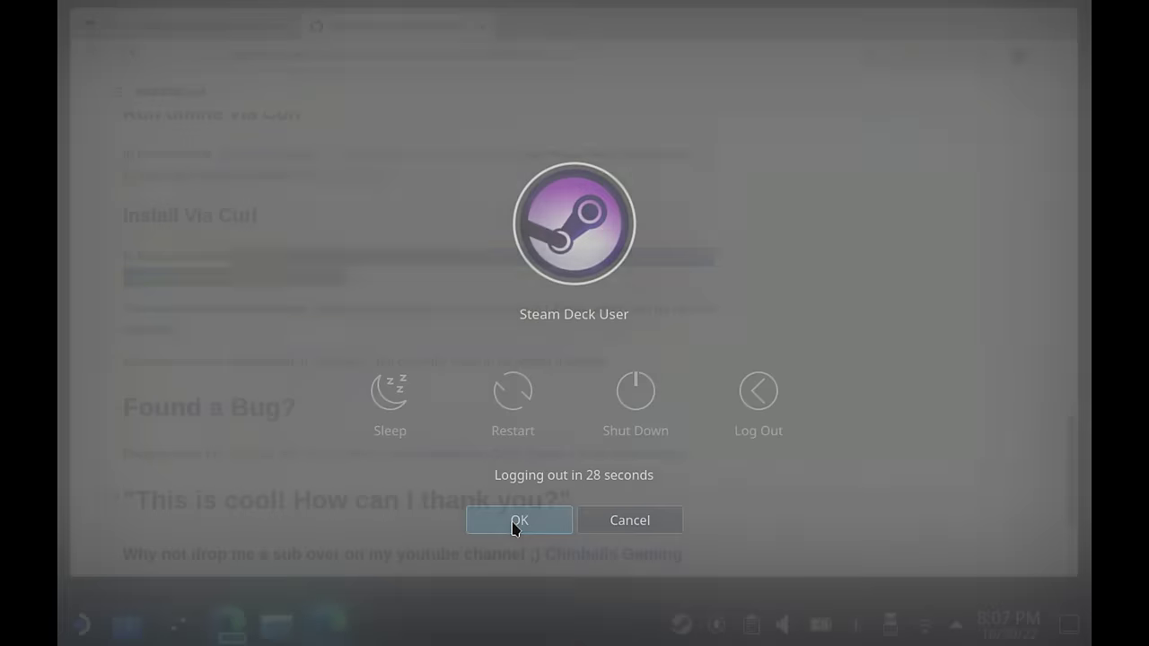
Open the Non-Steam library category and the zShaderCacheKiller.sh page, focusing Play
{"action": "key", "text": "super"}
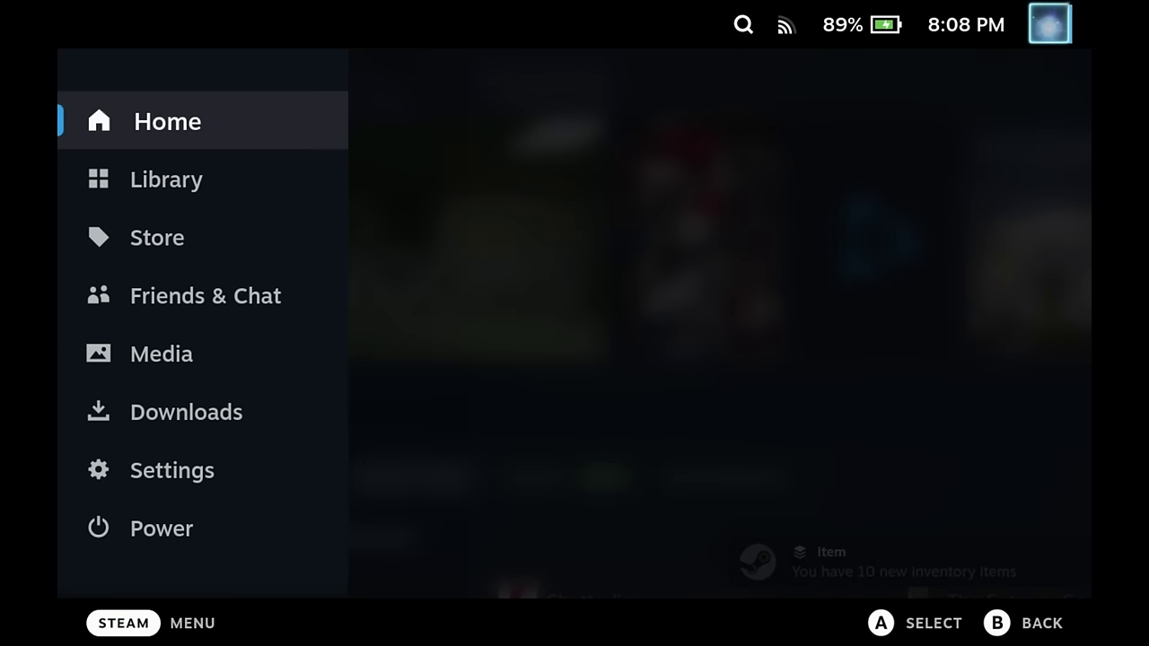
{"action": "key", "text": "Down"}
{"action": "key", "text": "Return"}
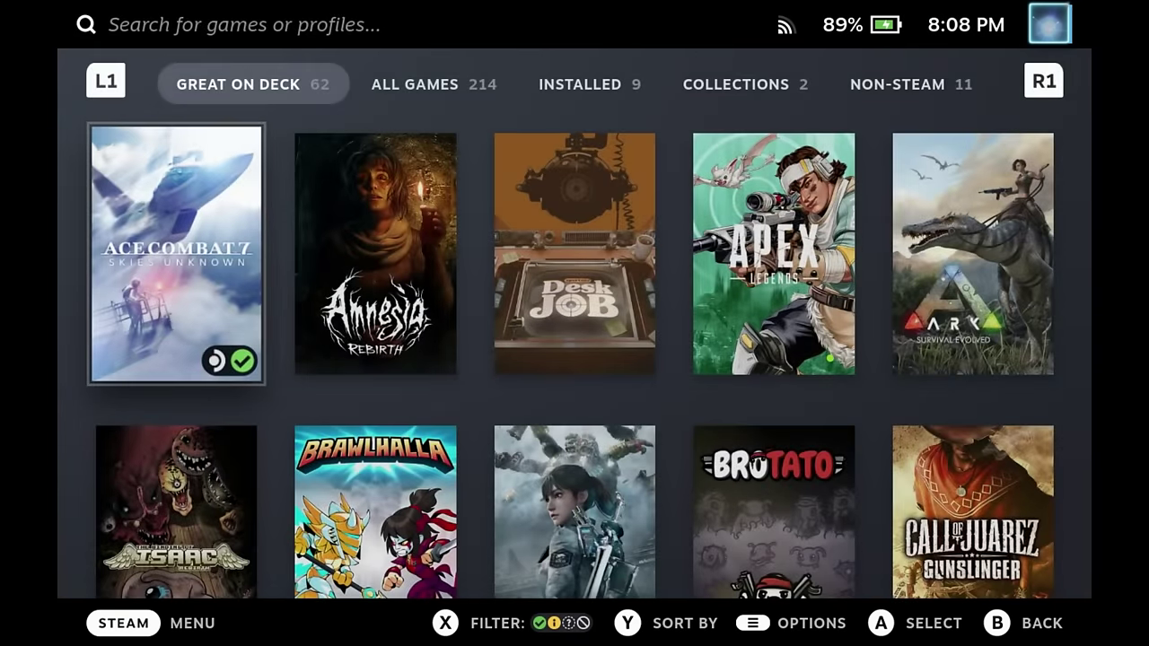
{"action": "key", "text": "Page_Down"}
{"action": "key", "text": "Page_Down"}
{"action": "key", "text": "Page_Down"}
{"action": "key", "text": "Page_Down"}
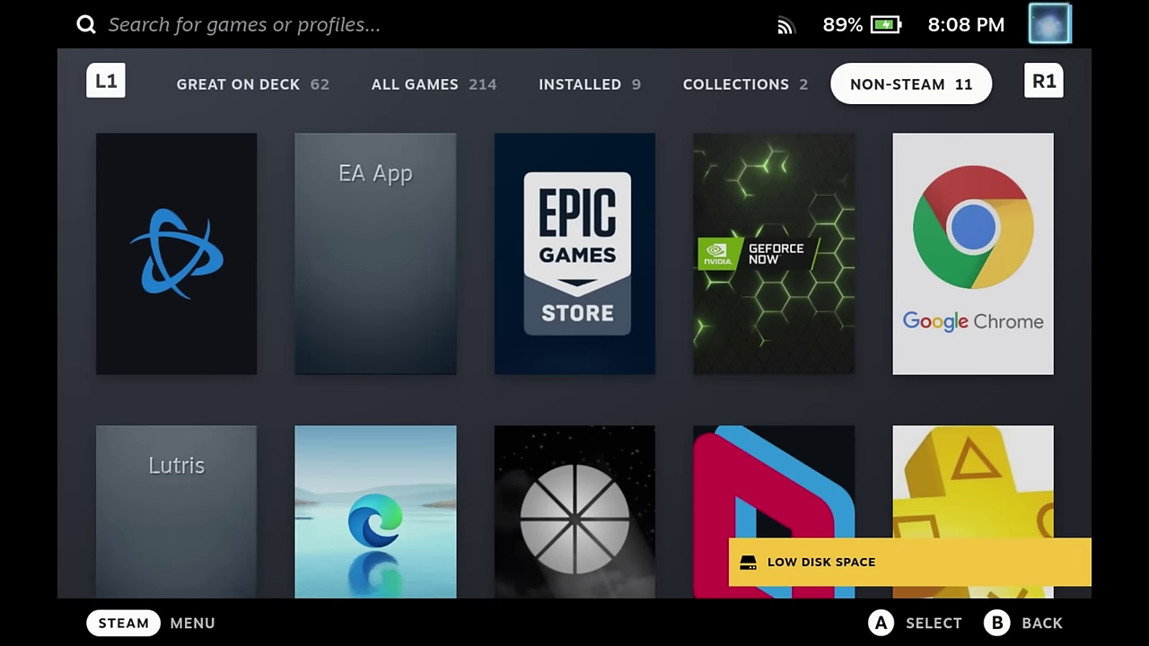
{"action": "key", "text": "Down"}
{"action": "key", "text": "Down"}
{"action": "key", "text": "Down"}
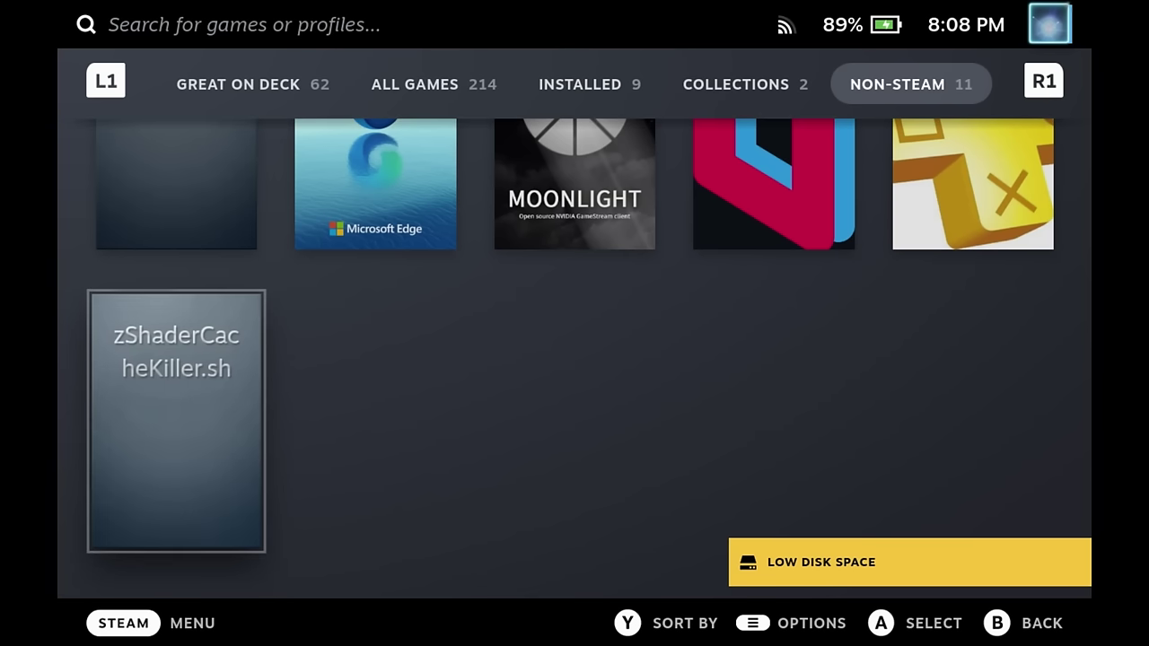
{"action": "key", "text": "Return"}
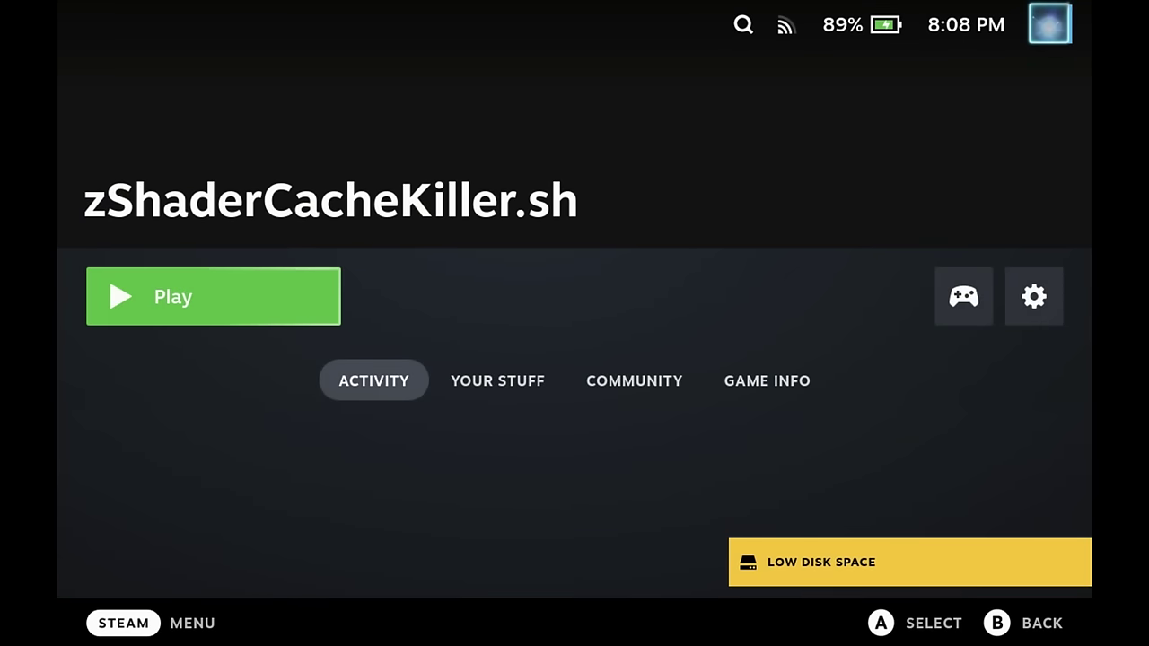
{"action": "key", "text": "Right"}
{"action": "key", "text": "Left"}
Launch zShaderCacheKiller.sh and apply the Mouse Only controller template from the overlay
{"action": "key", "text": "Return"}
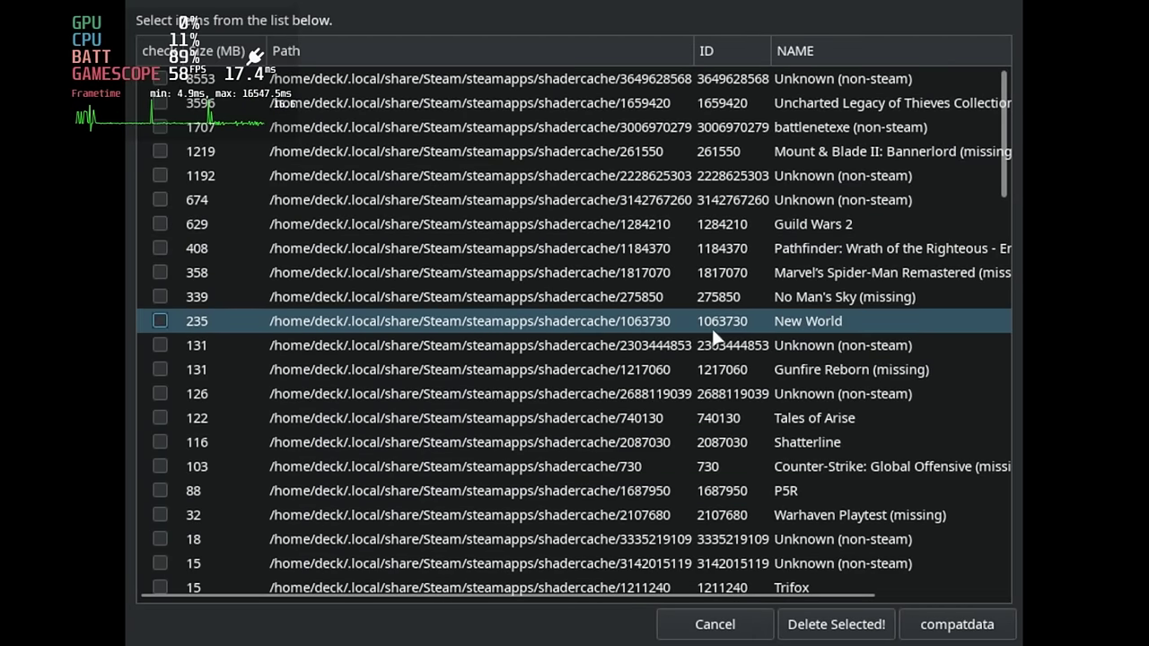
{"action": "key", "text": "super"}
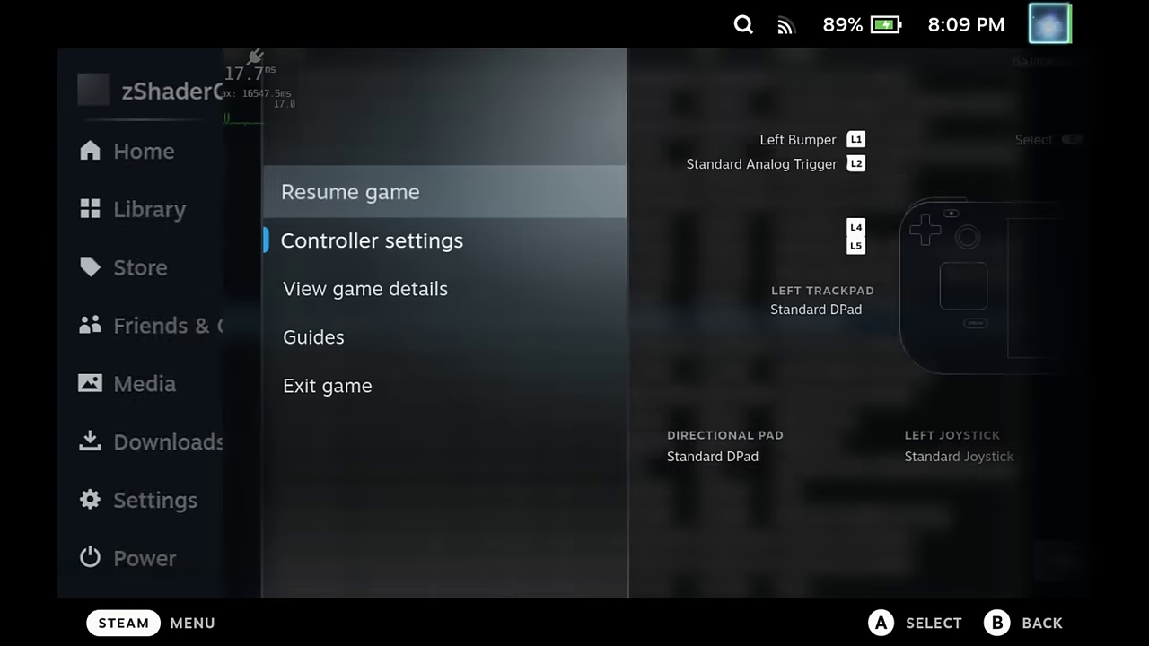
{"action": "key", "text": "Down"}
{"action": "key", "text": "Down"}
{"action": "key", "text": "Right"}
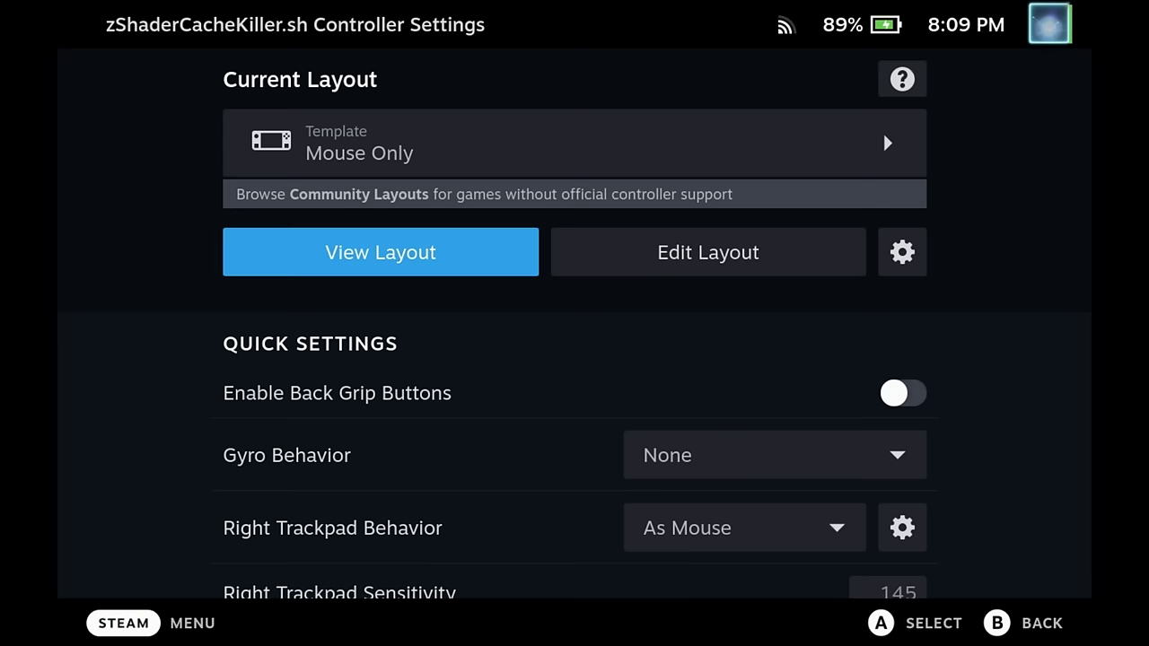
{"action": "key", "text": "Escape"}
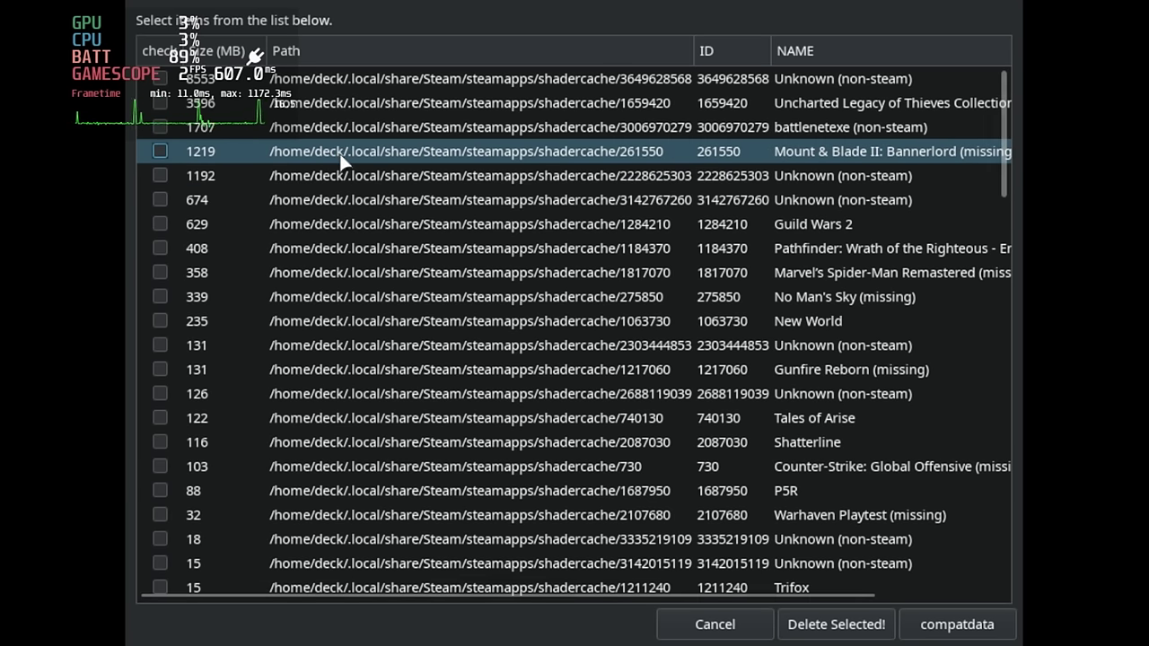
Check Bannerlord, 1192 MB, 674 MB, No Man's Sky and two more caches, then Delete Selected!
{"action": "left_click", "coordinate": [152, 149]}
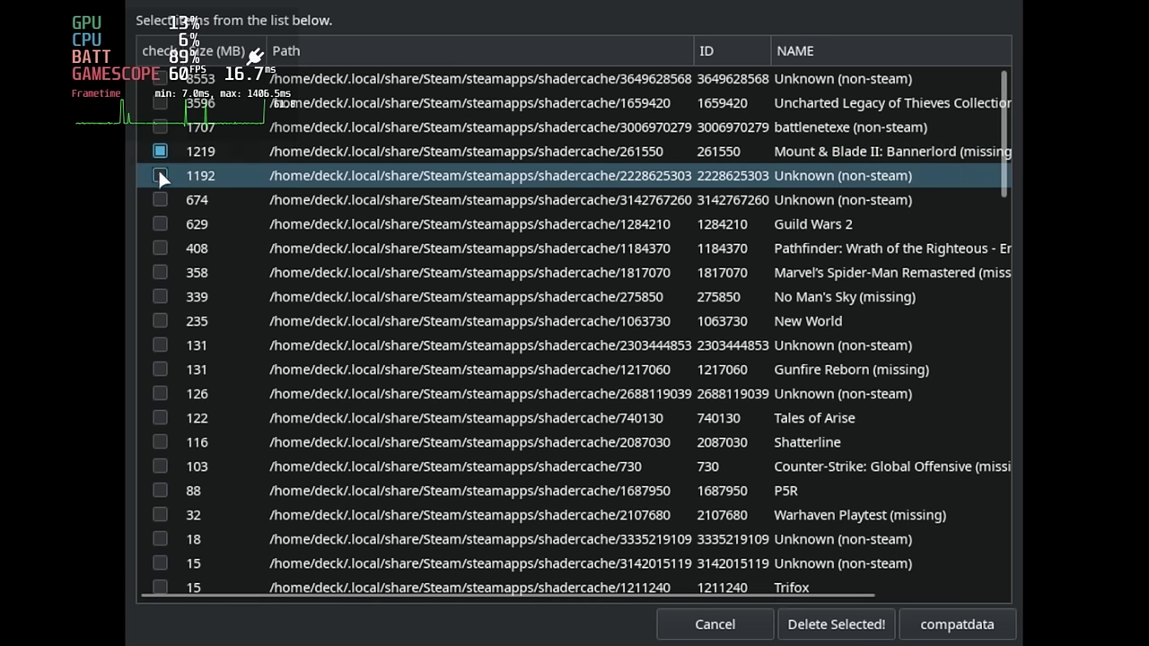
{"action": "left_click", "coordinate": [159, 177]}
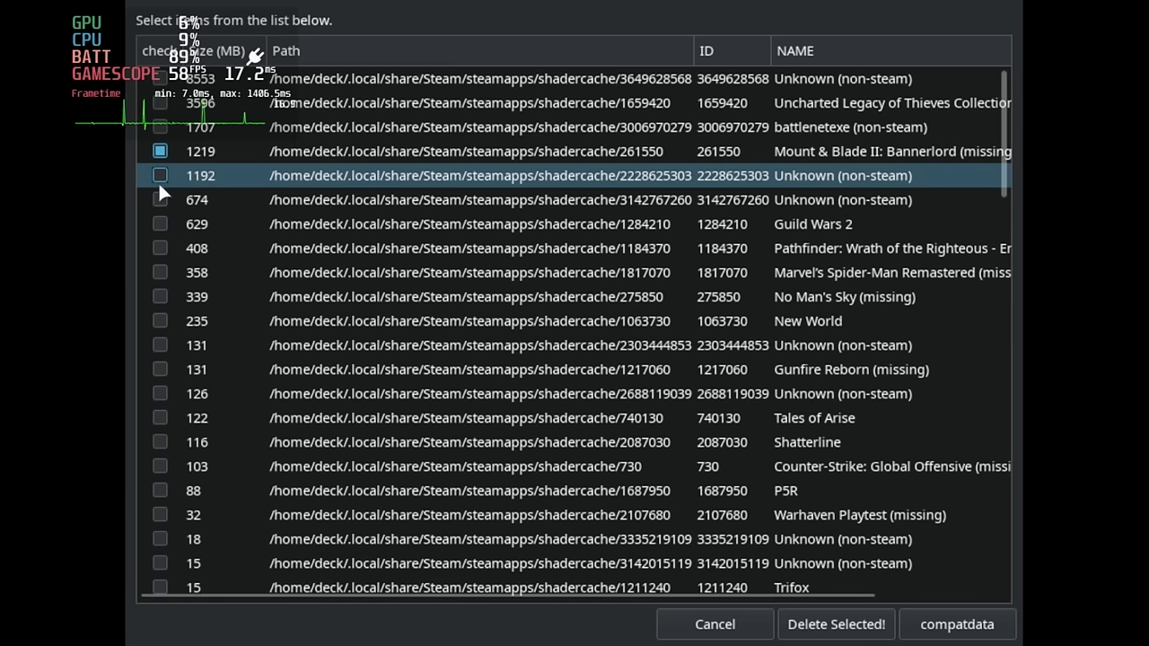
{"action": "left_click", "coordinate": [158, 201]}
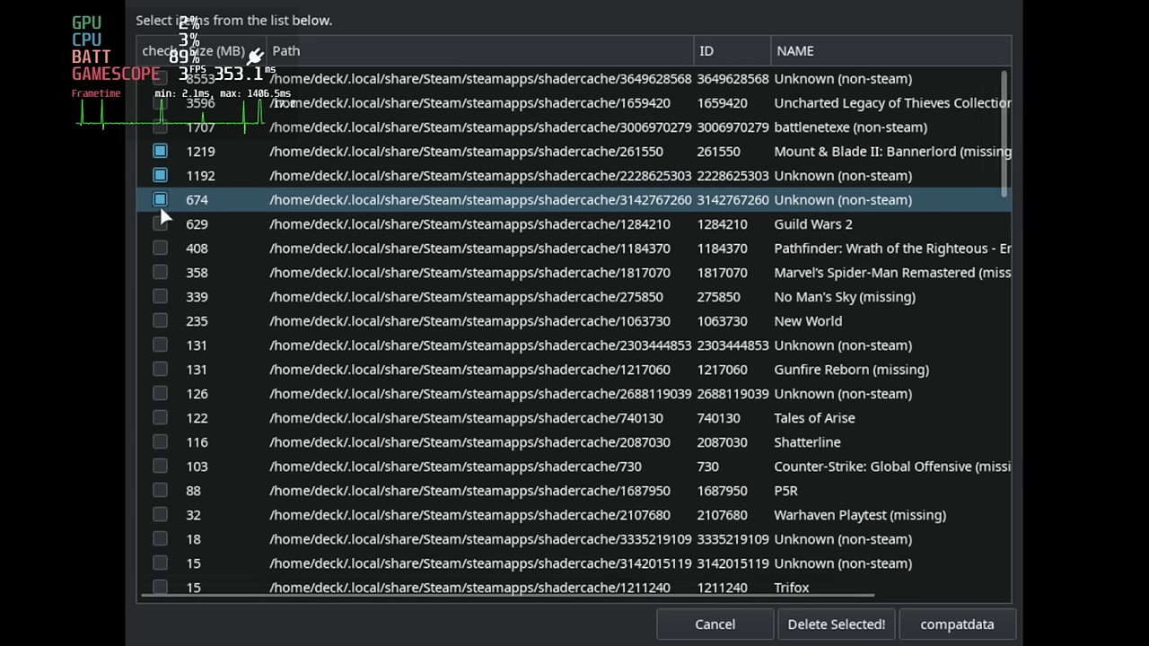
{"action": "left_click", "coordinate": [154, 298]}
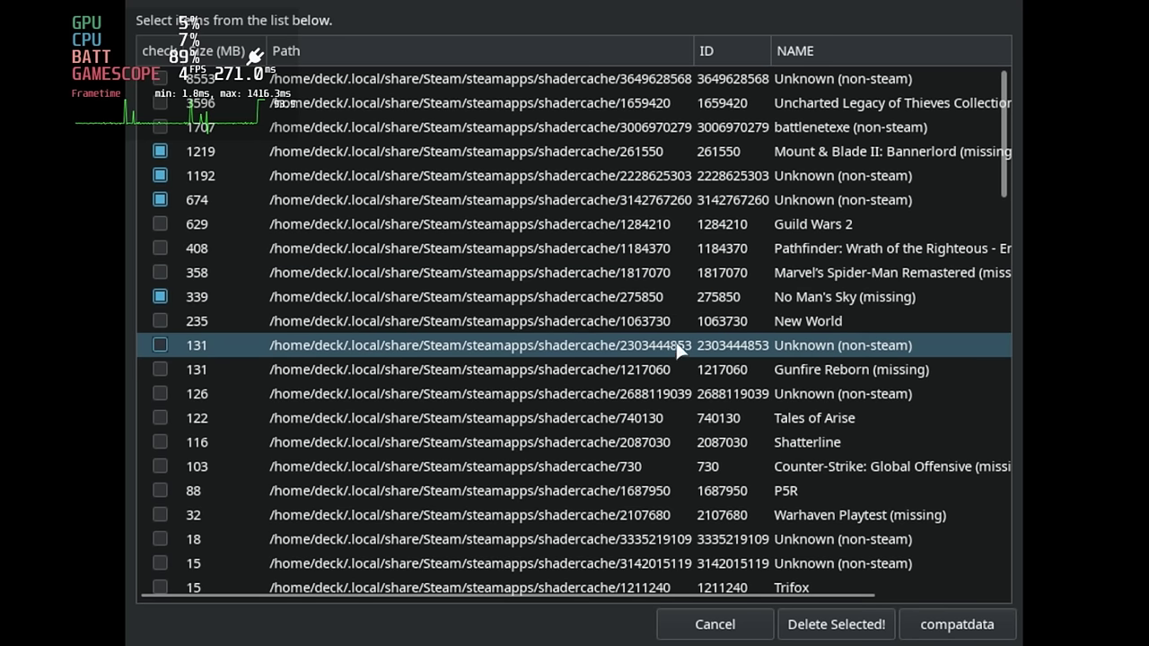
{"action": "left_click", "coordinate": [155, 344]}
{"action": "left_click", "coordinate": [153, 368]}
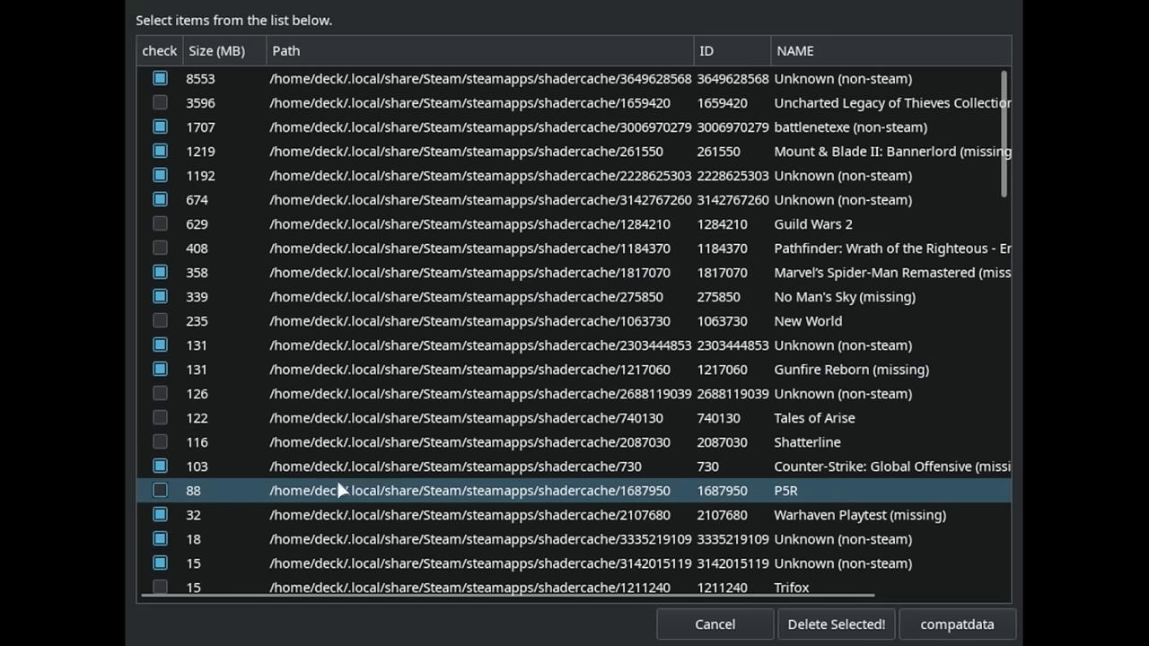
{"action": "left_click", "coordinate": [807, 623]}
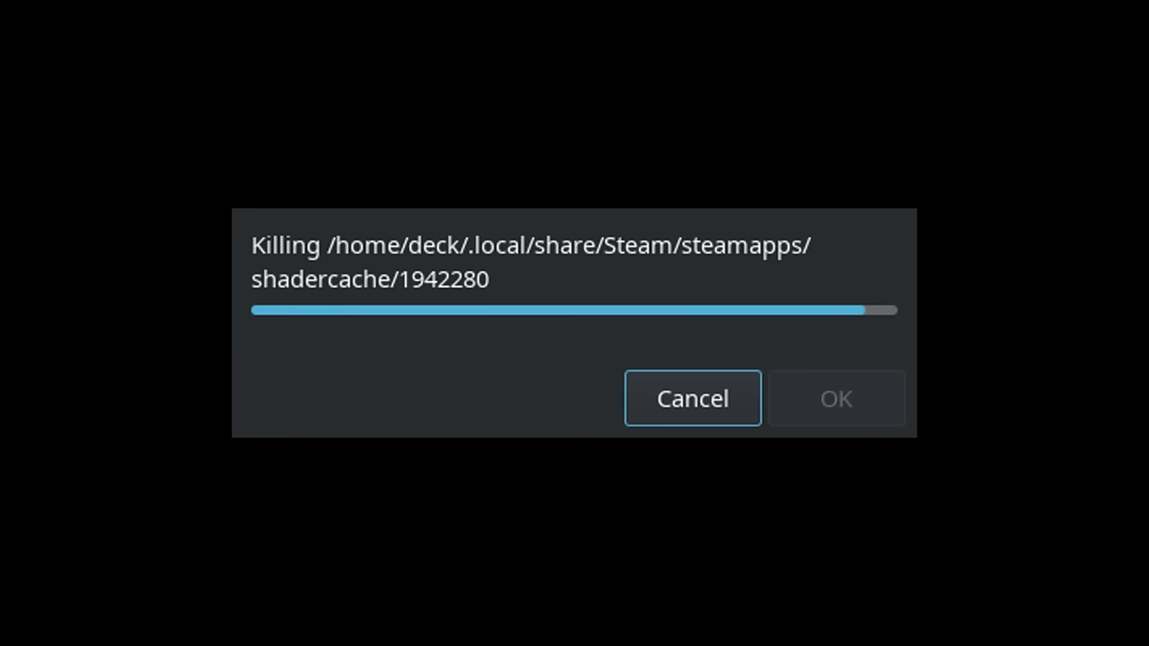
Dismiss the deletion notice, confirm 15 GB free on the internal drive, and relaunch zShaderCacheKiller.sh
{"action": "key", "text": "Return"}
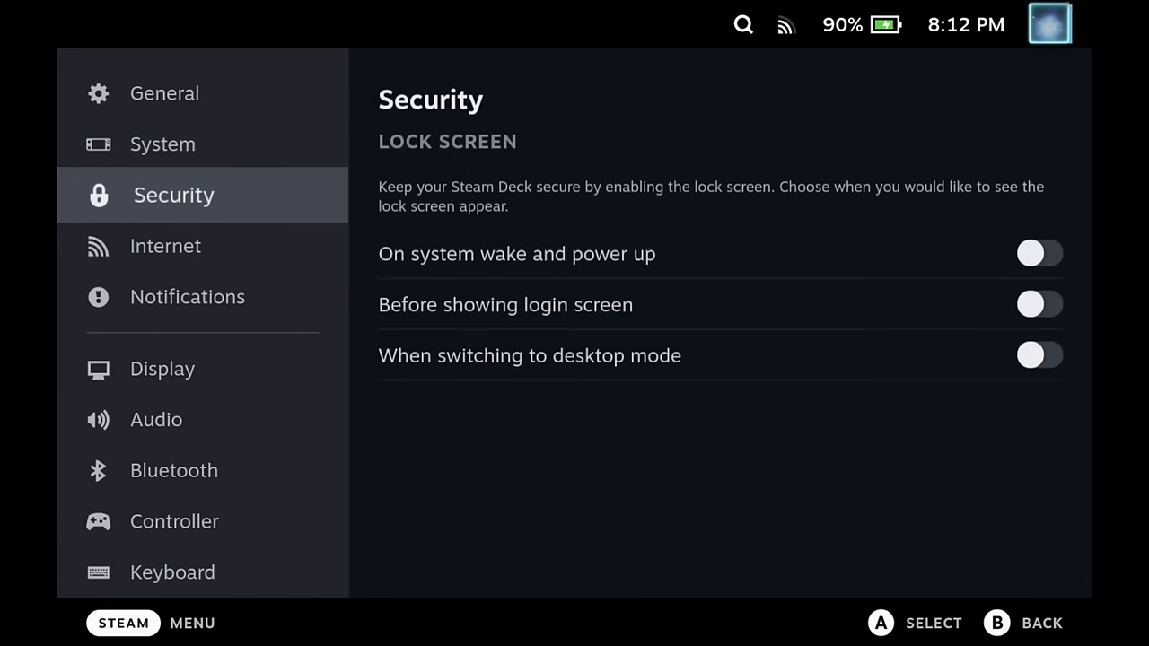
{"action": "key", "text": "Down"}
{"action": "key", "text": "Down"}
{"action": "key", "text": "Down"}
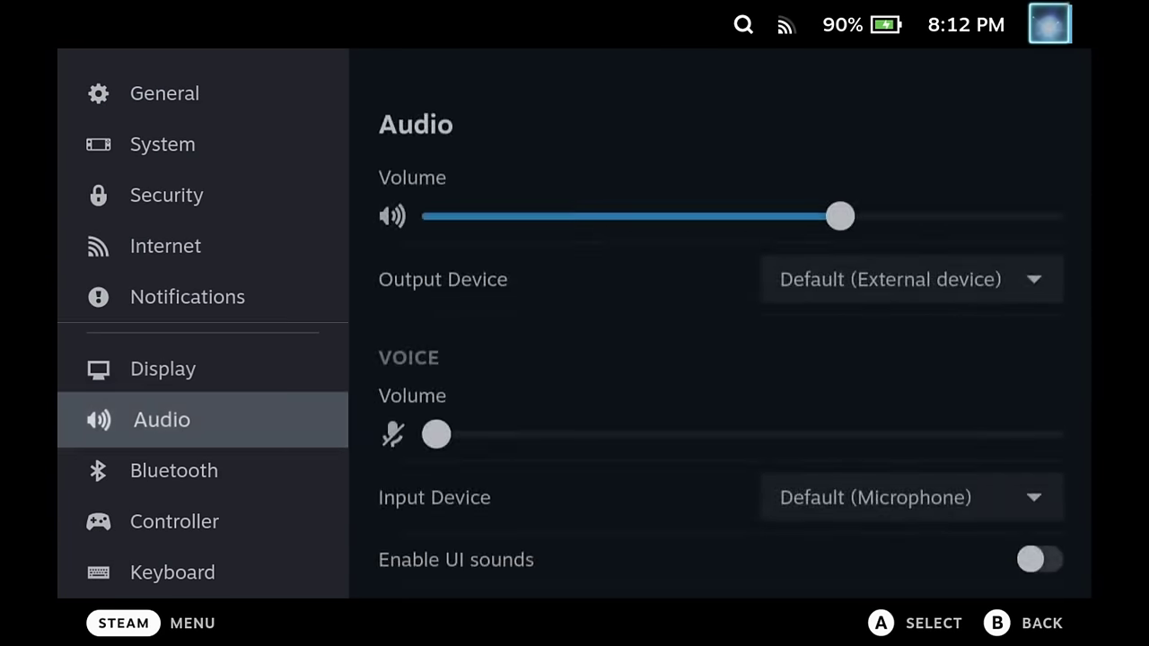
{"action": "key", "text": "Down"}
{"action": "key", "text": "Down"}
{"action": "key", "text": "Down"}
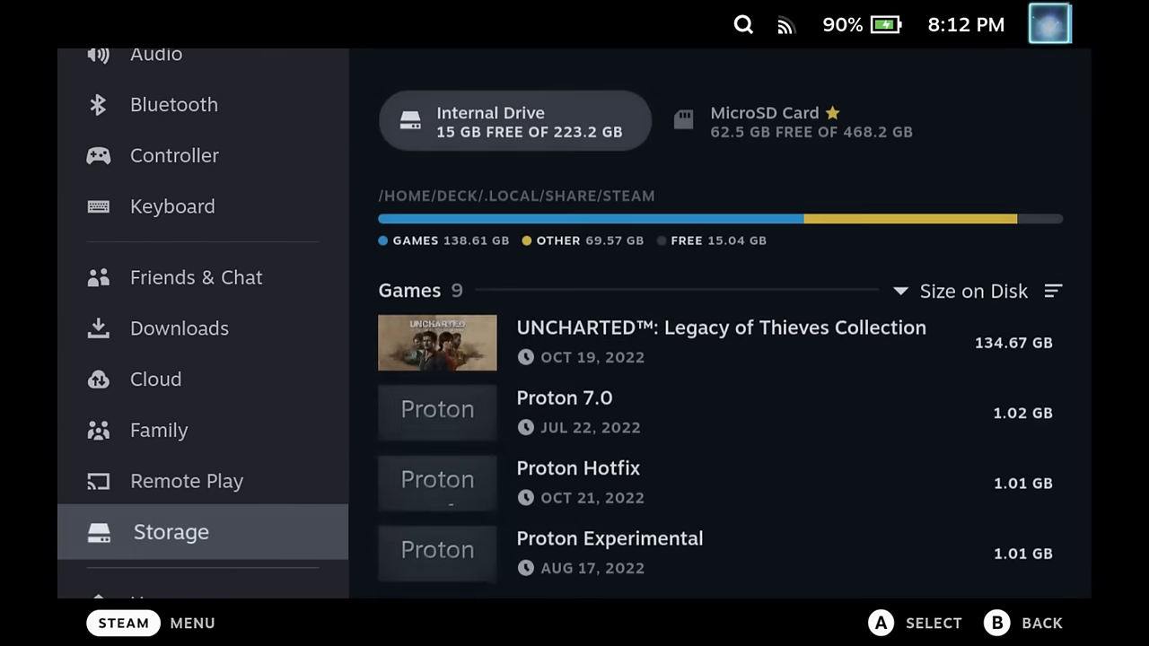
{"action": "key", "text": "Up"}
{"action": "key", "text": "Right"}
{"action": "key", "text": "Down"}
{"action": "key", "text": "Up"}
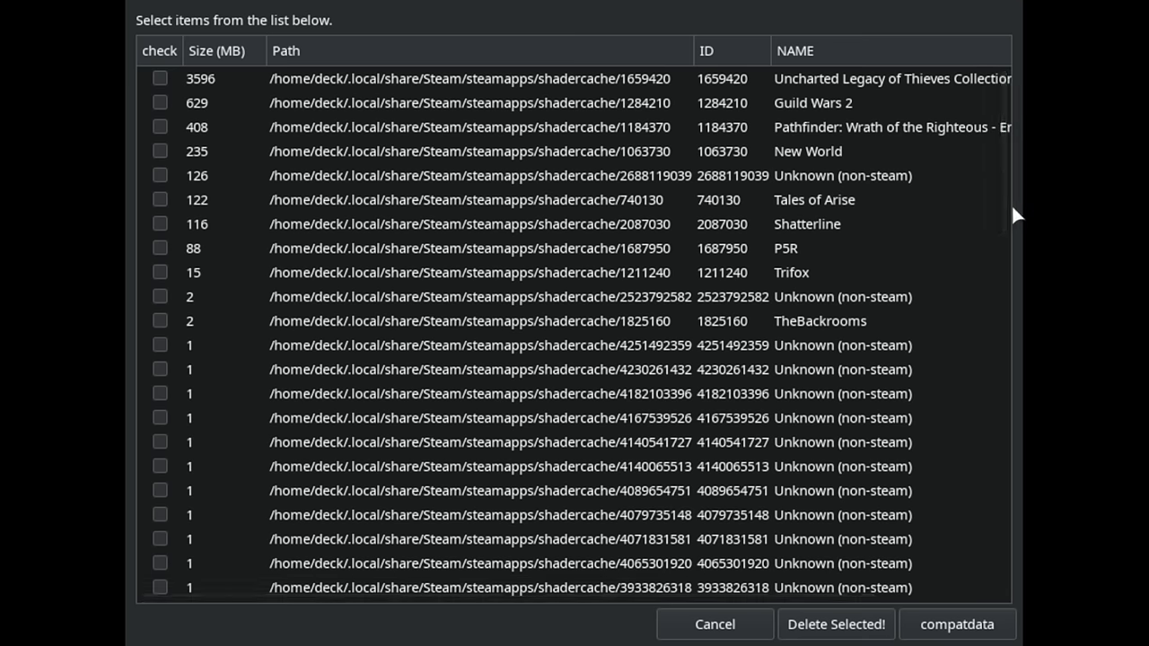
Scroll the compatdata folder list to locate Red Dead Redemption 2 and House Party
{"action": "scroll", "coordinate": [1005, 220], "scroll_direction": "down", "scroll_amount": 1}
{"action": "scroll", "coordinate": [1005, 219], "scroll_direction": "up", "scroll_amount": 1}
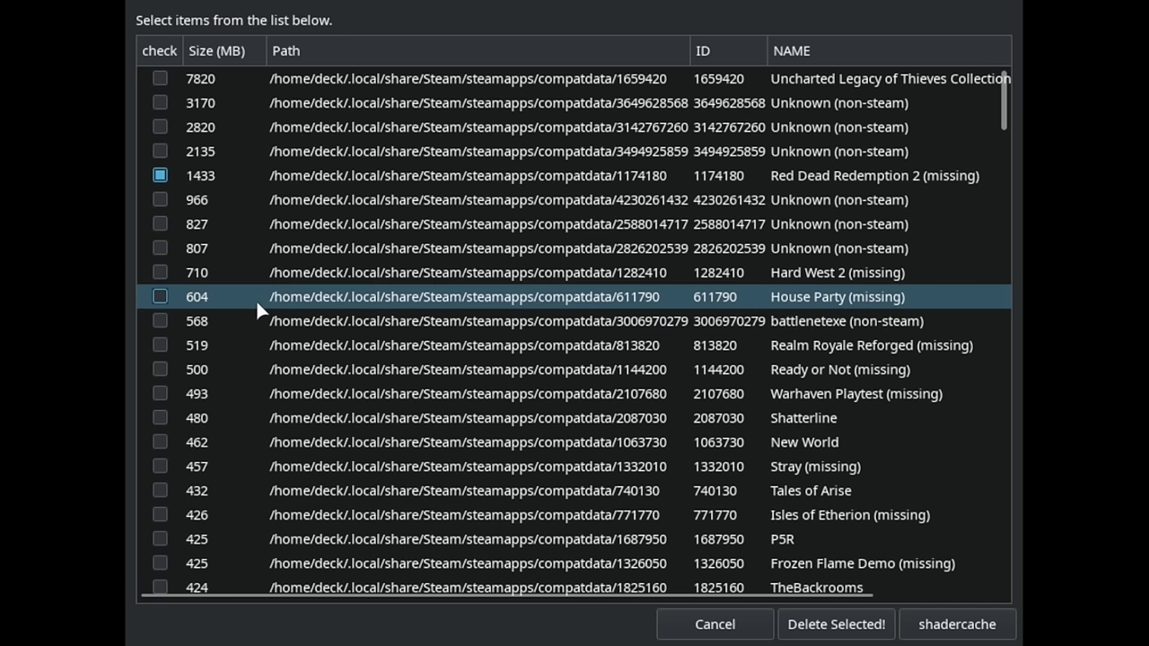
Check Hard West 2, then delete all checked compatdata folders, accepting the risk warning
{"action": "left_click", "coordinate": [161, 273]}
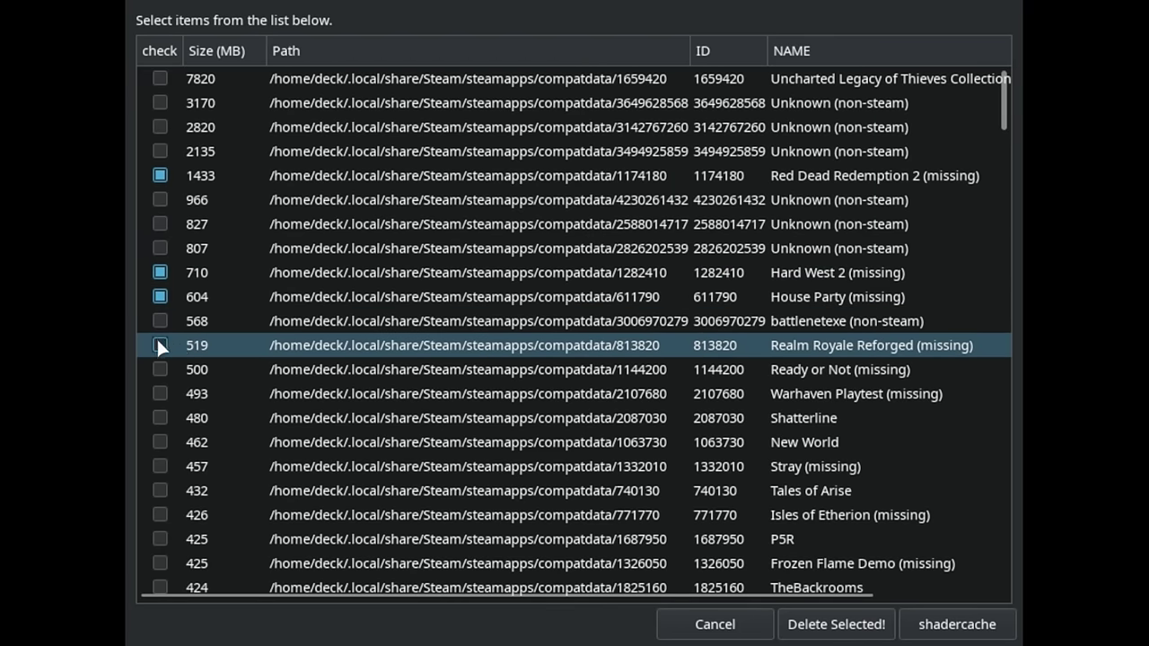
{"action": "left_click", "coordinate": [835, 624]}
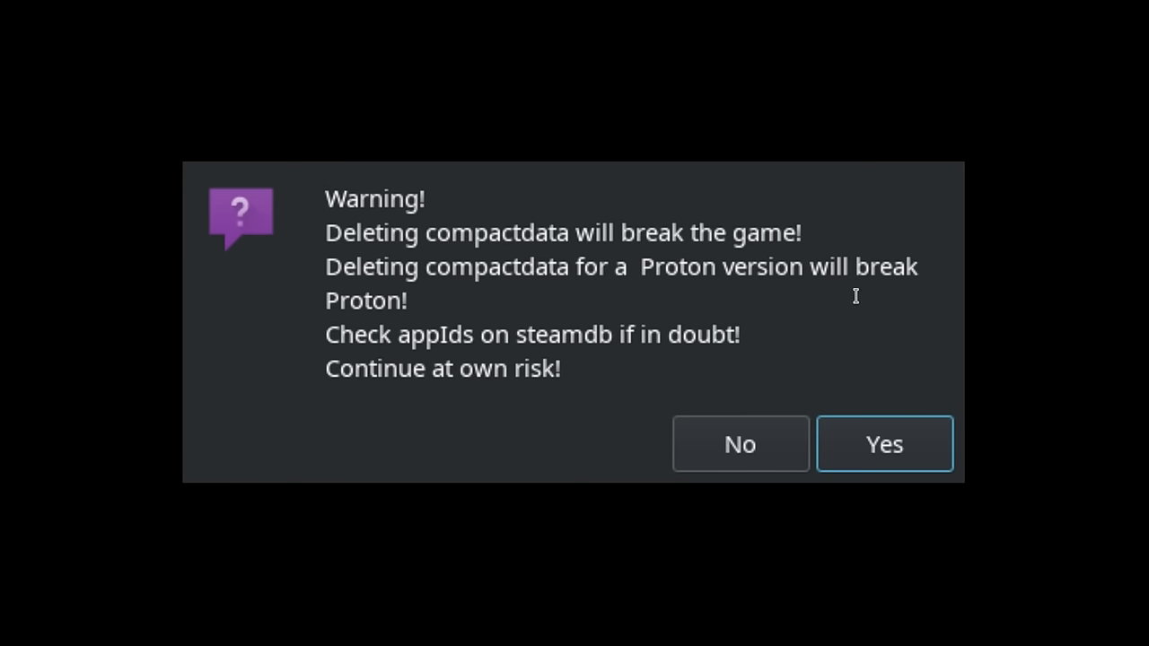
{"action": "left_click", "coordinate": [881, 441]}
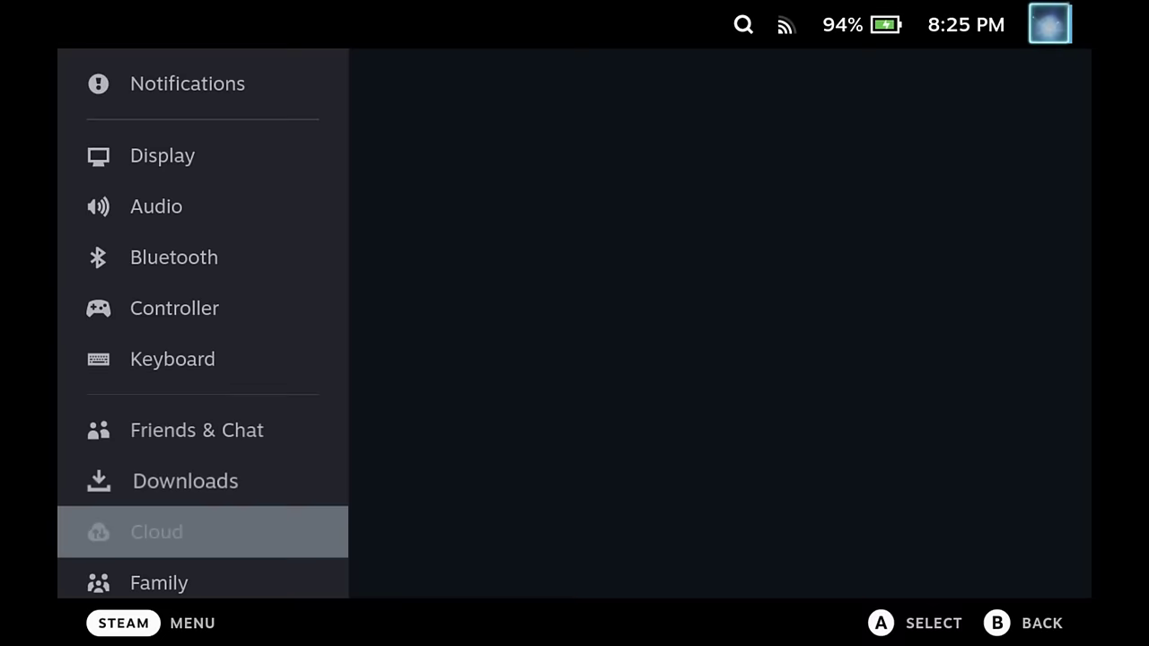
Move down the settings sidebar to Storage to see 21.5 GB free on the internal drive
{"action": "key", "text": "Down"}
{"action": "key", "text": "Down"}
{"action": "key", "text": "Down"}
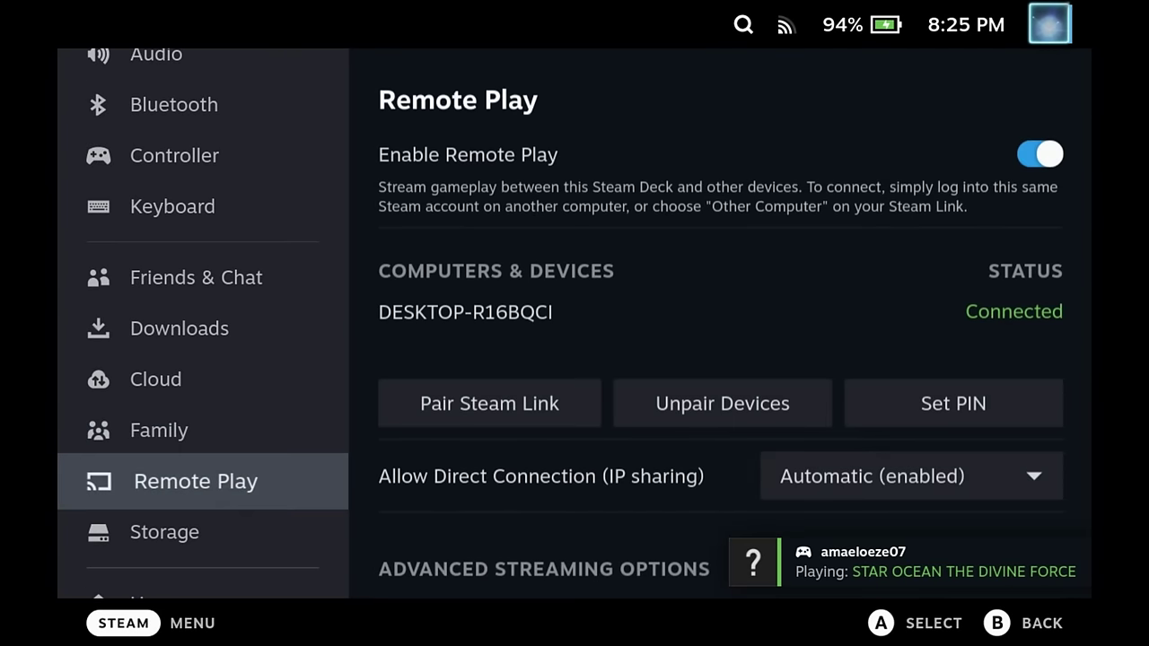